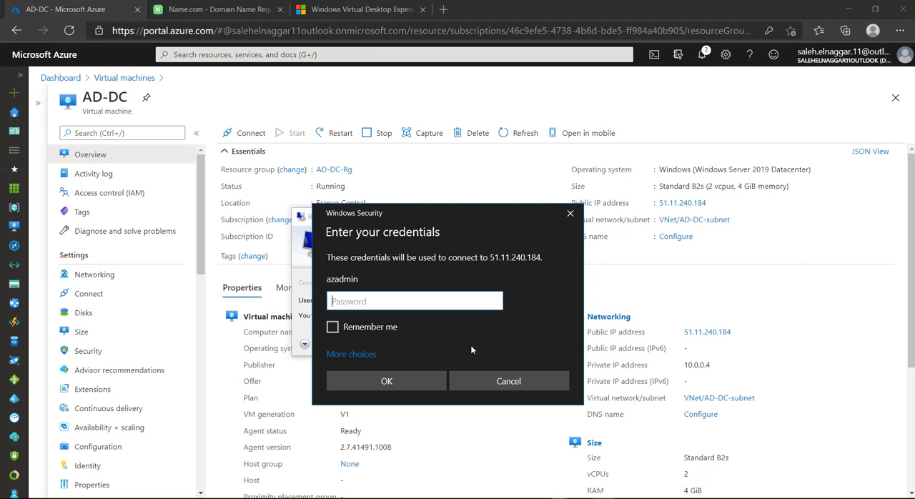
Enter the account password for the AD-DC remote desktop session and connect despite the certificate errors
{"action": "type", "text": "*******"}
{"action": "key", "text": "Caps_Lock"}
{"action": "type", "text": "**"}
{"action": "key", "text": "Caps_Lock"}
{"action": "type", "text": "*****"}
{"action": "key", "text": "Return"}
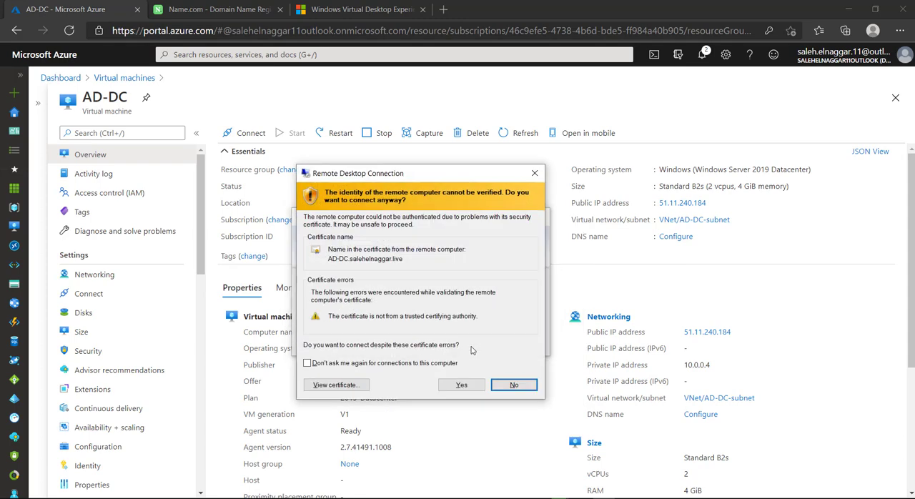
{"action": "left_click", "coordinate": [462, 385]}
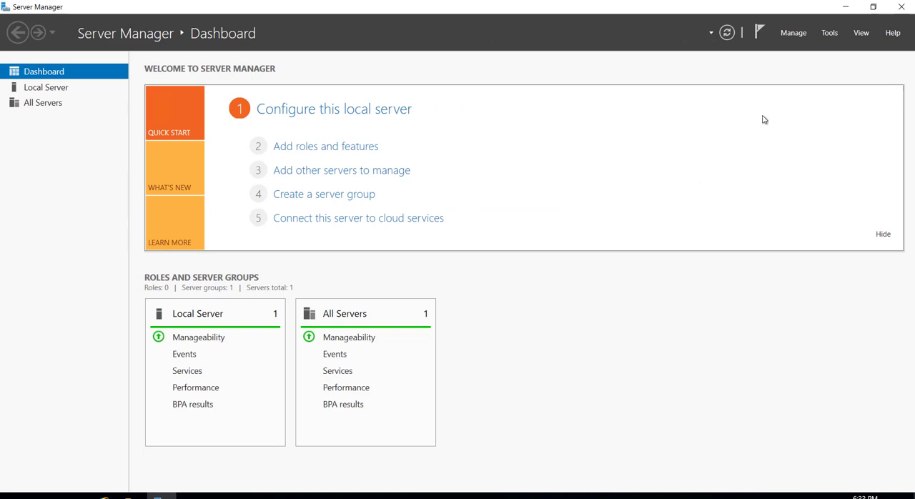
Close Server Manager and open Active Directory Users and Computers on the remote server
{"action": "left_click", "coordinate": [901, 7]}
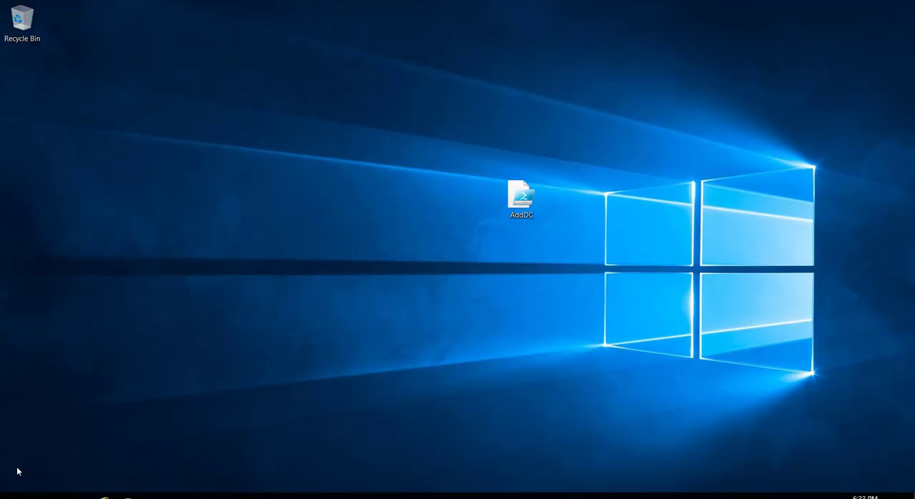
{"action": "left_click", "coordinate": [14, 496]}
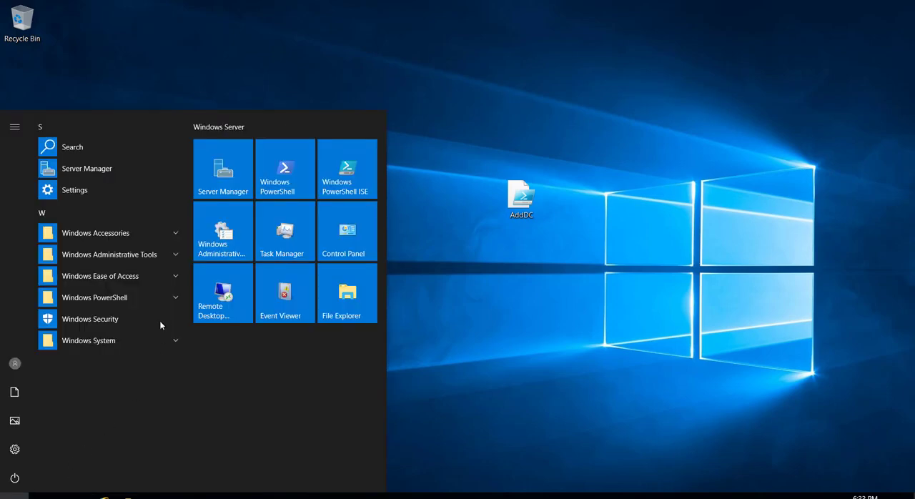
{"action": "left_click", "coordinate": [127, 257]}
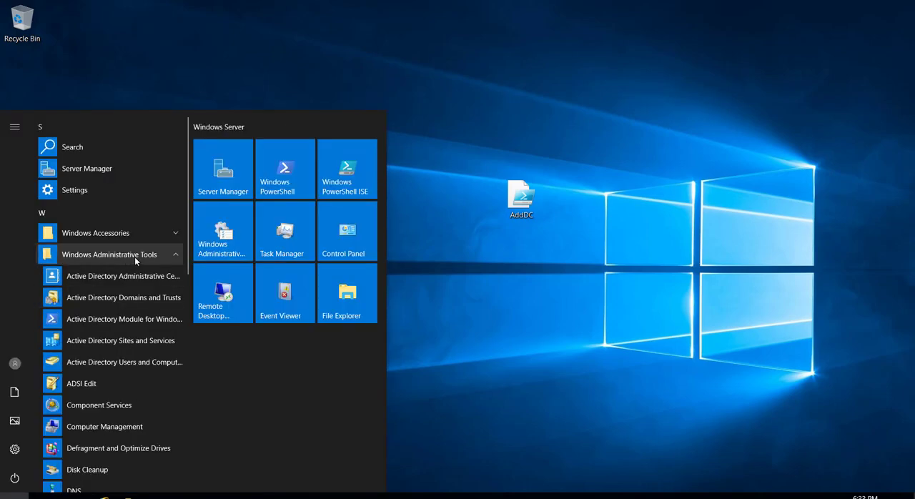
{"action": "left_click", "coordinate": [128, 362]}
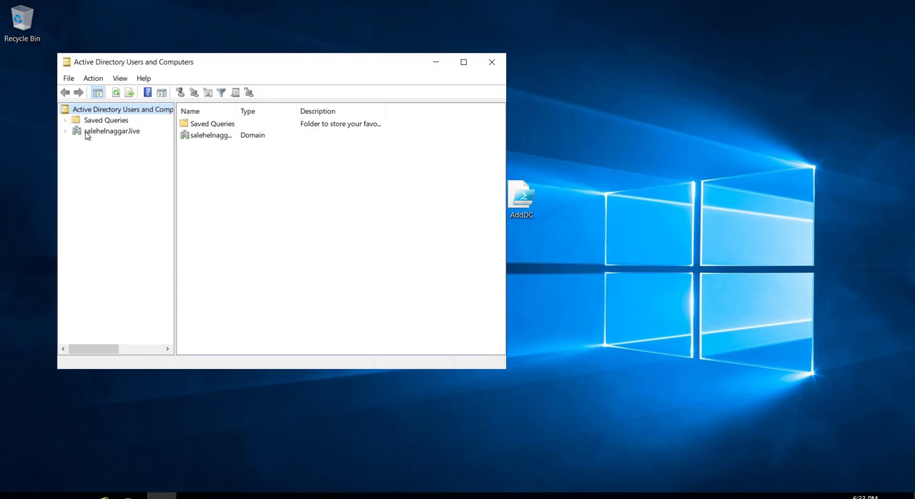
Create an organizational unit named Azure directly under the domain
{"action": "left_click", "coordinate": [66, 135]}
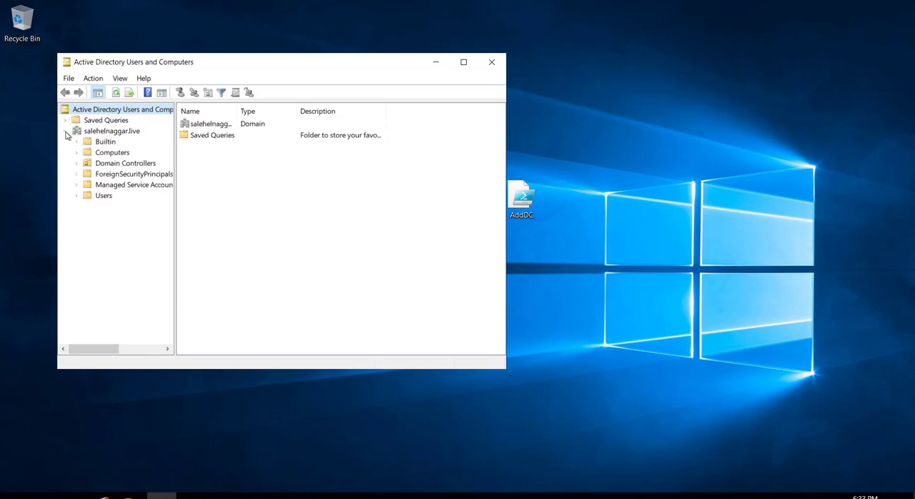
{"action": "left_click", "coordinate": [89, 132]}
{"action": "right_click", "coordinate": [90, 133]}
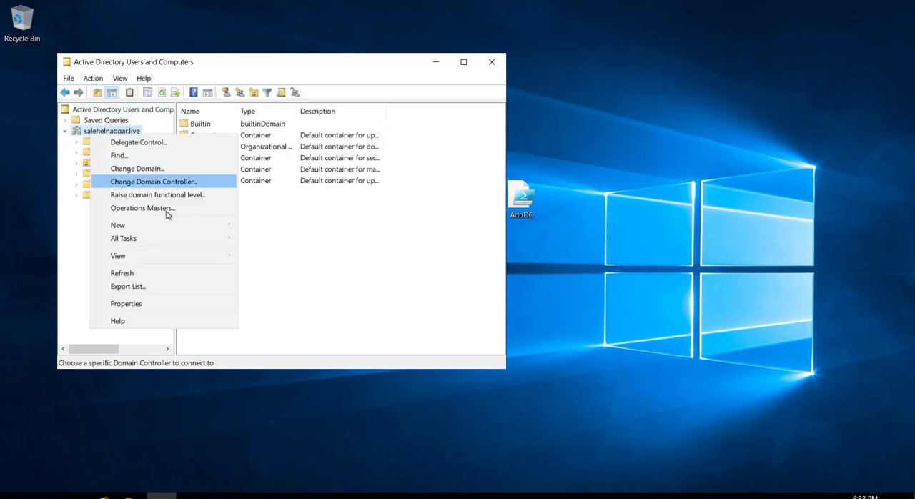
{"action": "mouse_move", "coordinate": [236, 225]}
{"action": "left_click", "coordinate": [293, 318]}
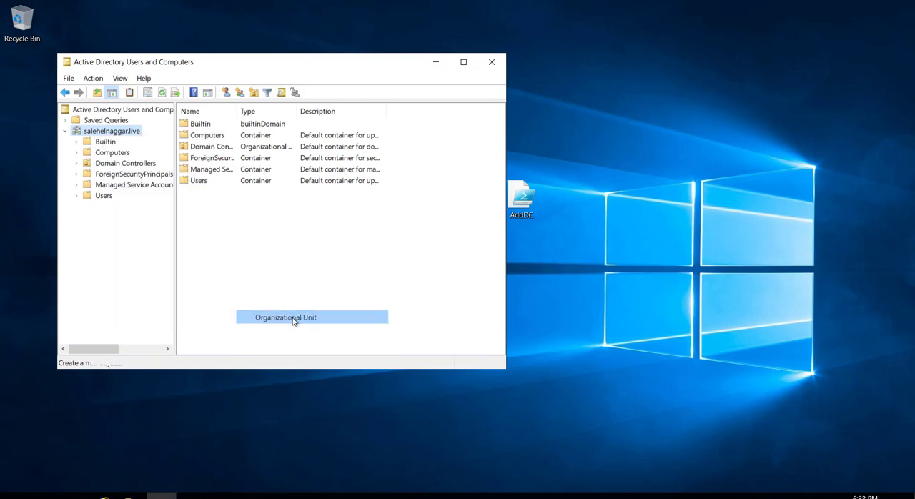
{"action": "type", "text": "Az"}
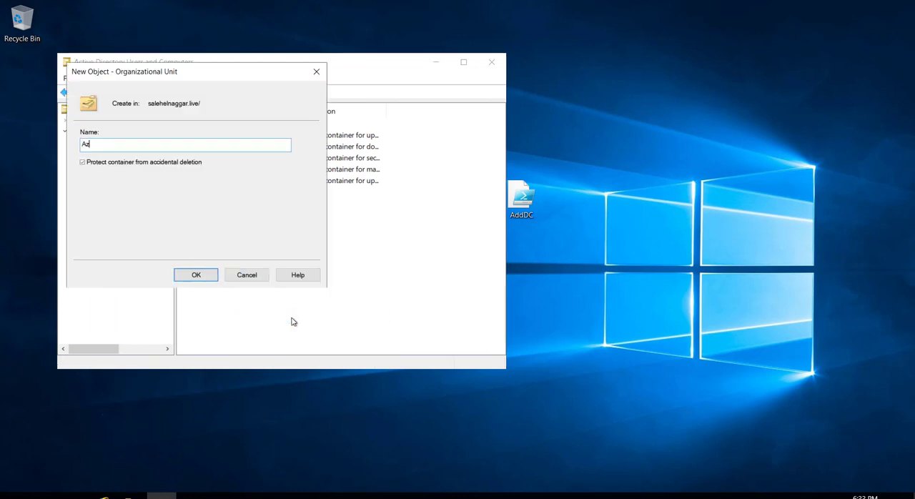
{"action": "type", "text": "ure"}
{"action": "left_click", "coordinate": [205, 278]}
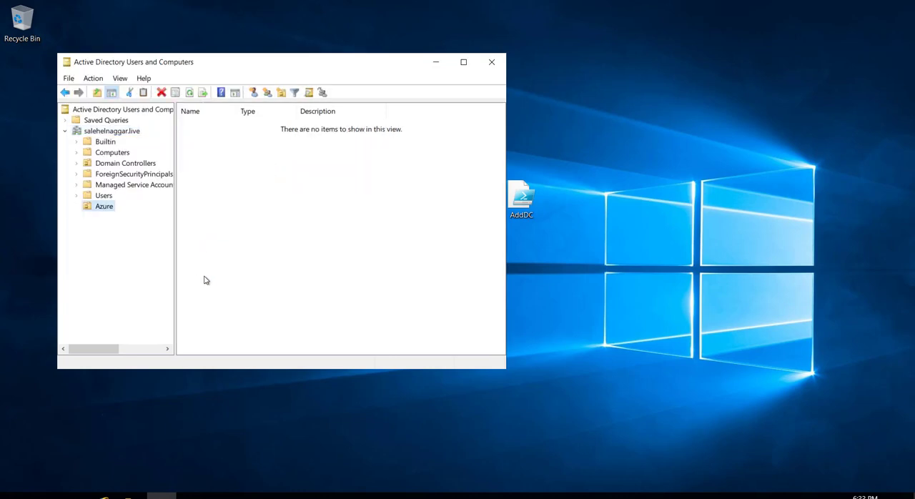
Create an organizational unit named Users inside the Azure organizational unit
{"action": "right_click", "coordinate": [93, 207]}
{"action": "mouse_move", "coordinate": [150, 259]}
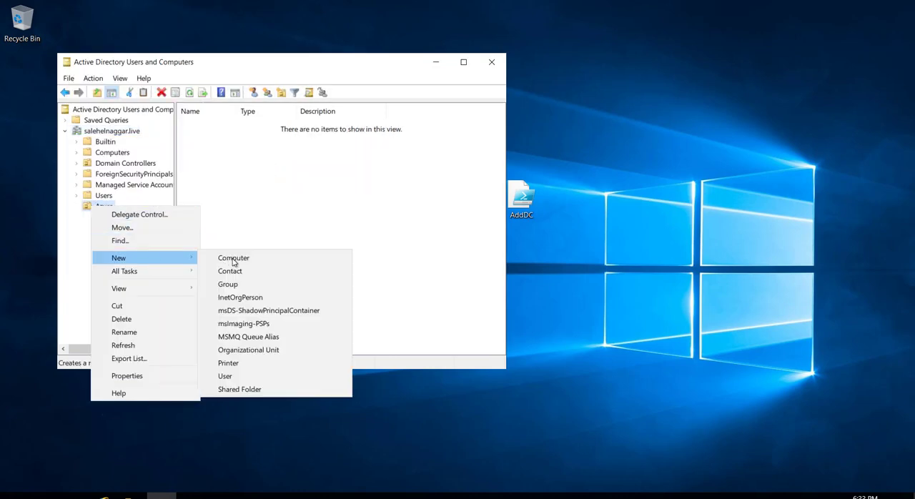
{"action": "left_click", "coordinate": [242, 350]}
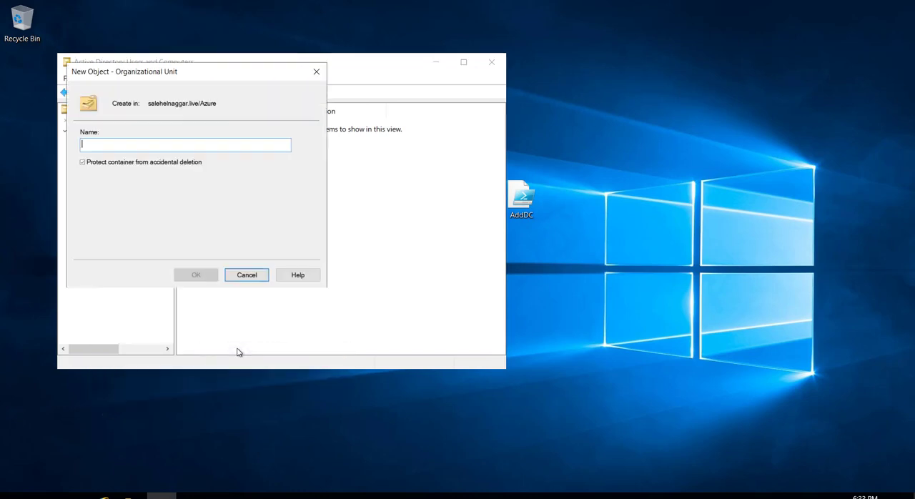
{"action": "type", "text": "Users"}
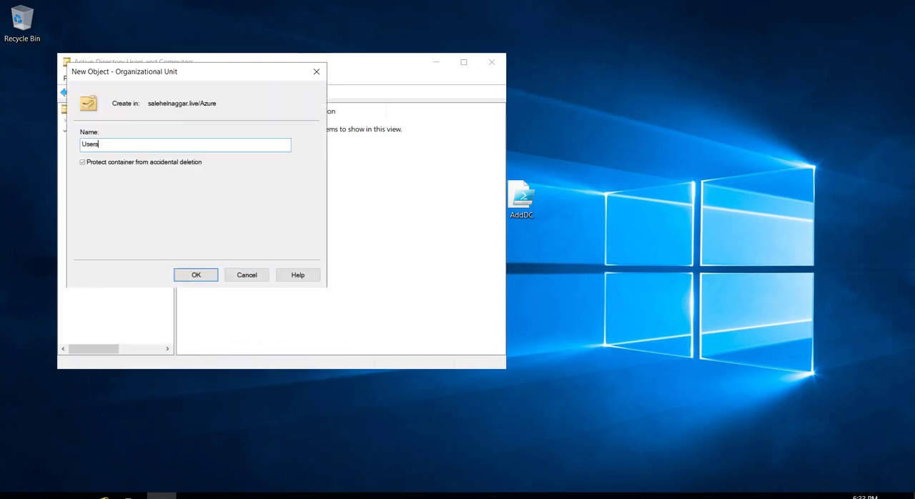
{"action": "left_click", "coordinate": [198, 275]}
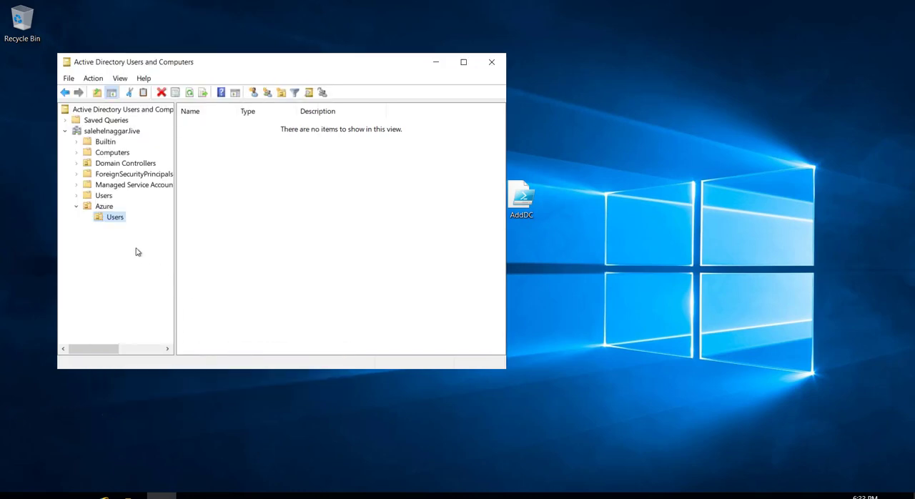
Create an organizational unit named Groups inside the Azure organizational unit
{"action": "left_click", "coordinate": [103, 206]}
{"action": "right_click", "coordinate": [103, 206]}
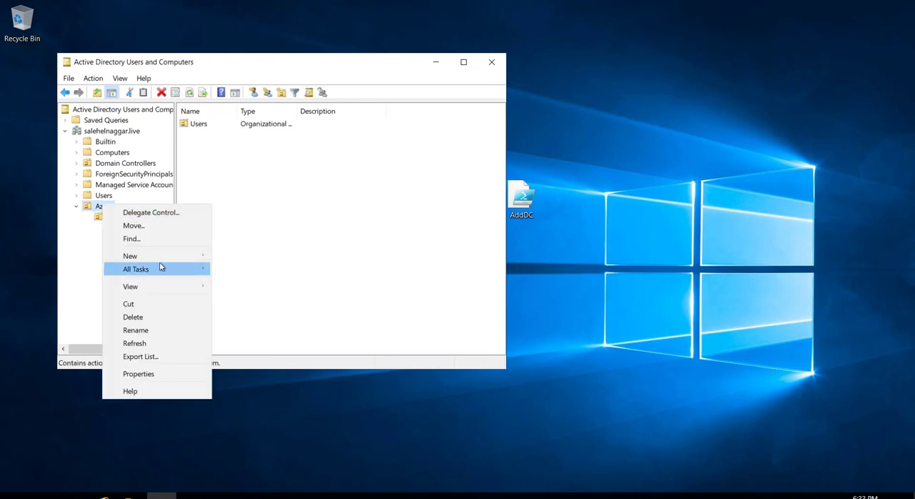
{"action": "mouse_move", "coordinate": [205, 256]}
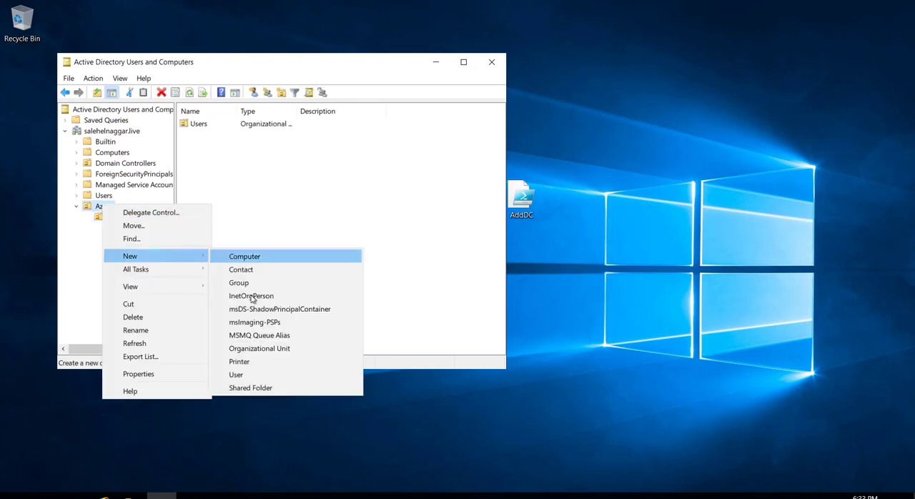
{"action": "left_click", "coordinate": [251, 348]}
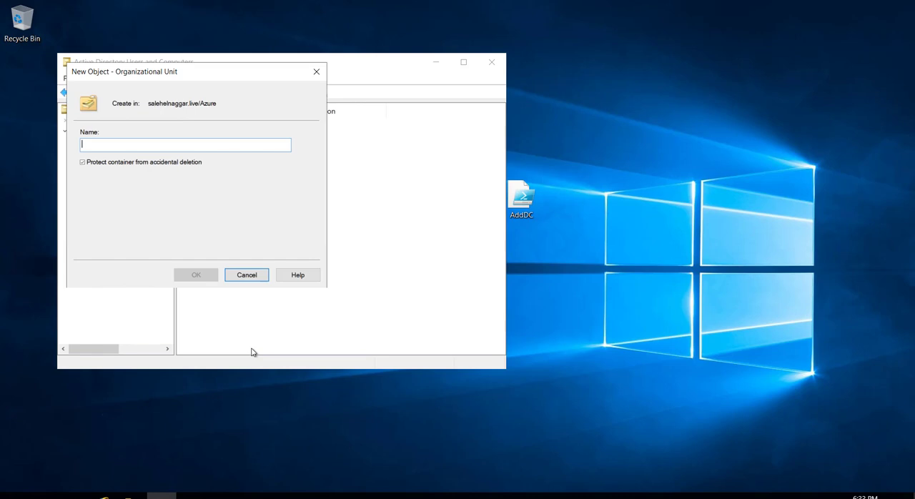
{"action": "type", "text": "Group"}
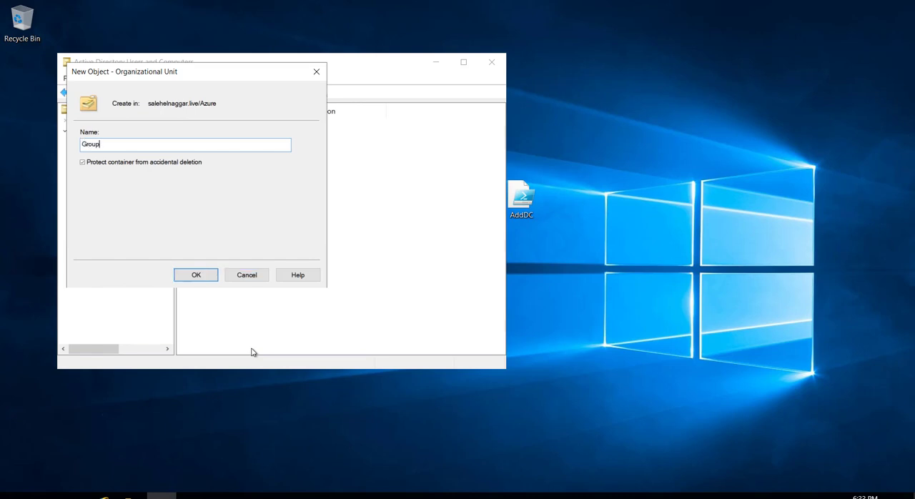
{"action": "type", "text": "s"}
{"action": "left_click", "coordinate": [201, 279]}
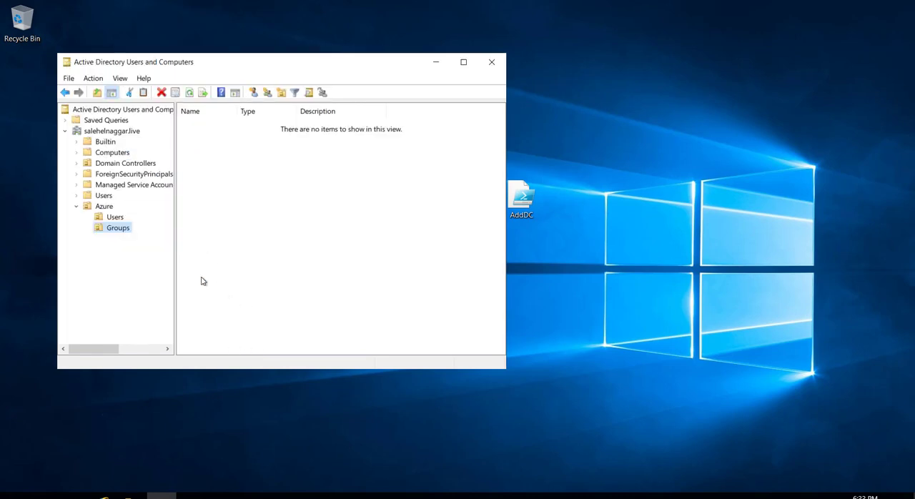
Create an organizational unit named SessionHosts inside the Azure organizational unit
{"action": "left_click", "coordinate": [101, 207]}
{"action": "right_click", "coordinate": [102, 207]}
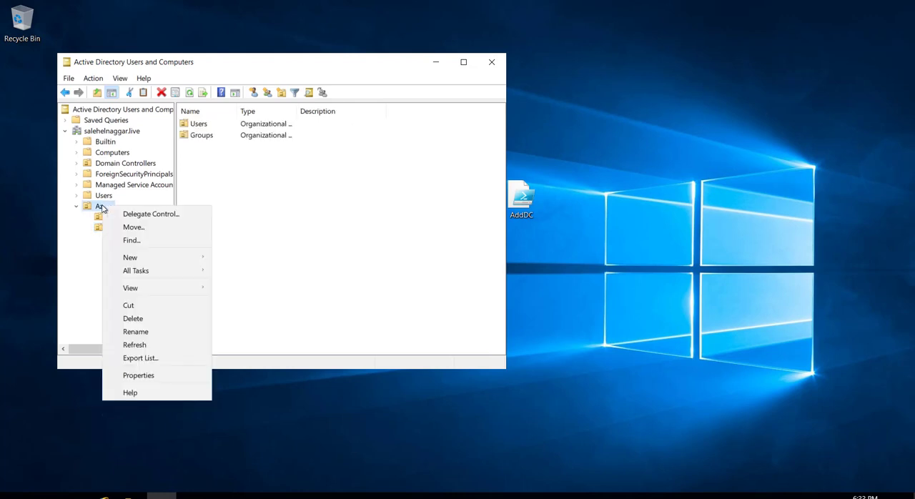
{"action": "mouse_move", "coordinate": [190, 279]}
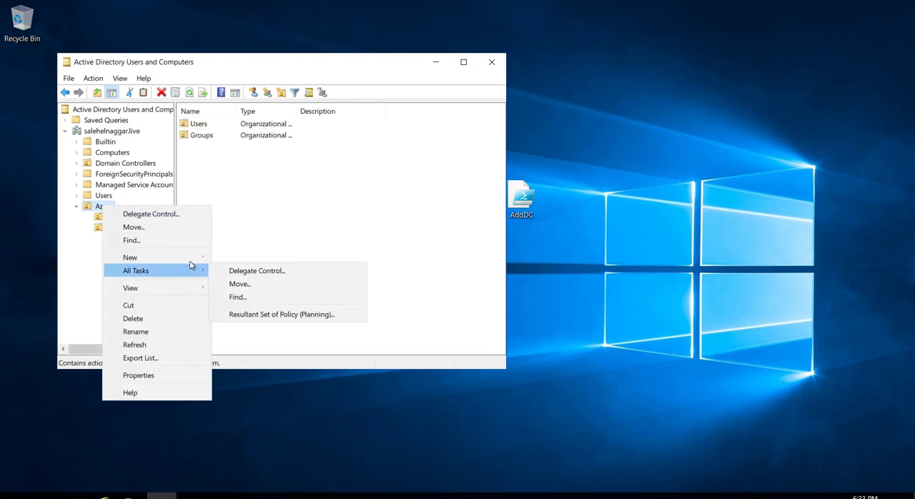
{"action": "mouse_move", "coordinate": [190, 257]}
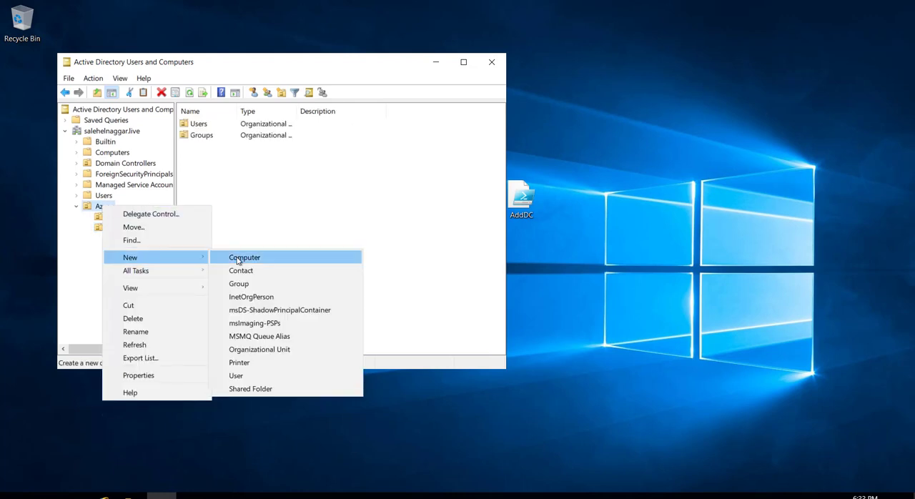
{"action": "left_click", "coordinate": [266, 350]}
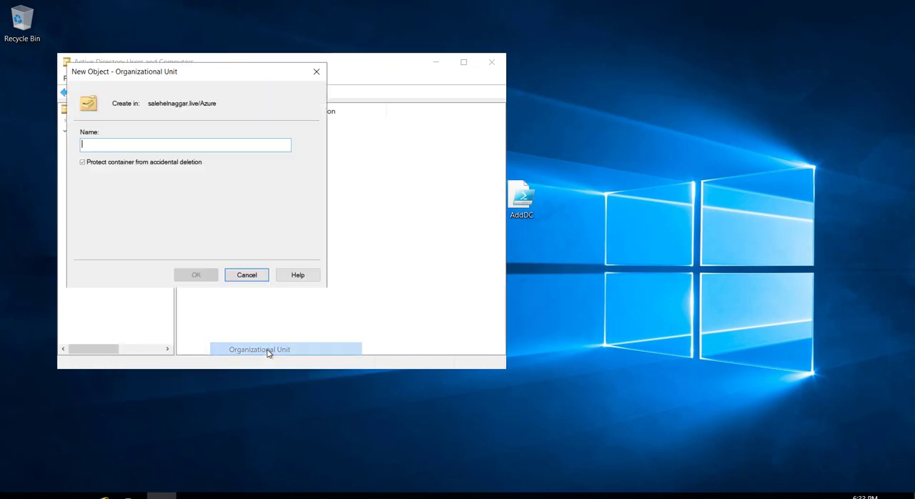
{"action": "type", "text": "Se"}
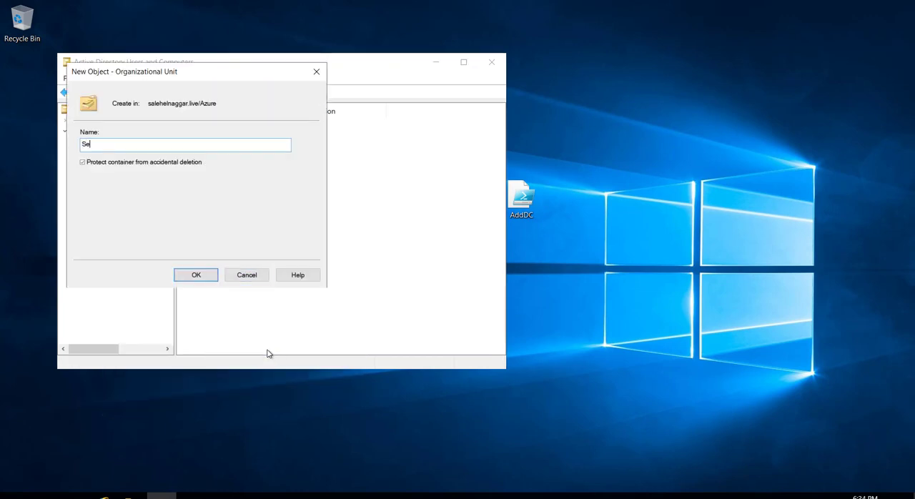
{"action": "type", "text": "ssionHosts"}
{"action": "left_click", "coordinate": [193, 278]}
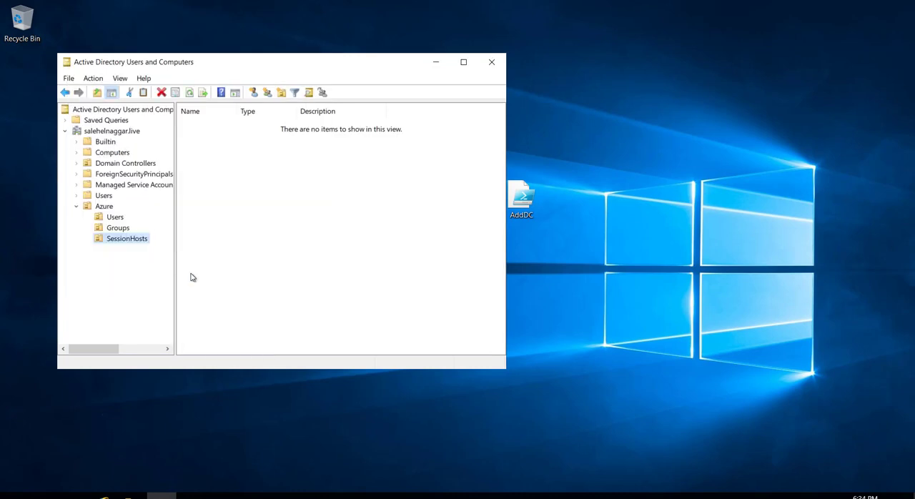
Start a new user in Azure's Users unit with first name wvd, last name admin and logon name wvdadmin
{"action": "left_click", "coordinate": [111, 221]}
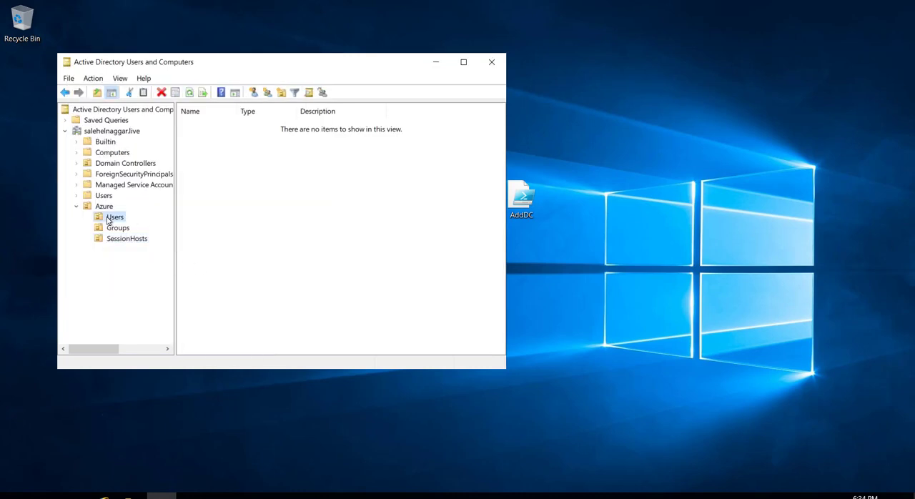
{"action": "right_click", "coordinate": [265, 151]}
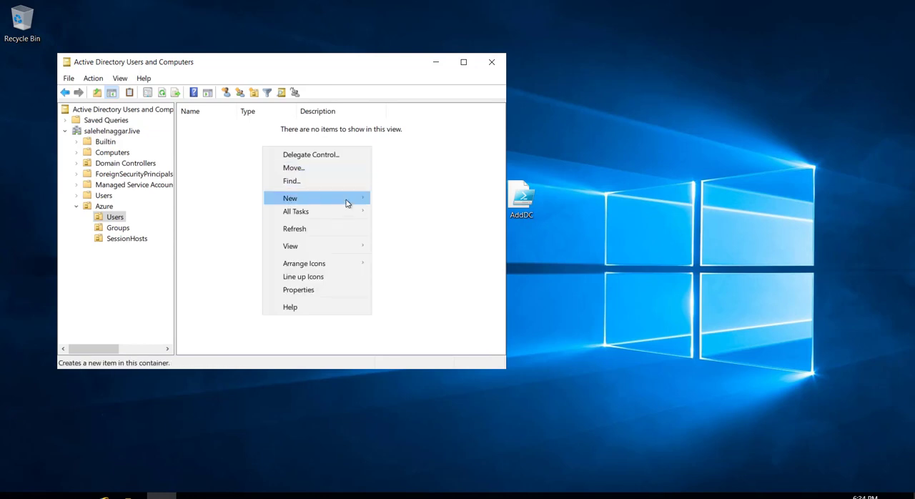
{"action": "mouse_move", "coordinate": [347, 201]}
{"action": "left_click", "coordinate": [408, 317]}
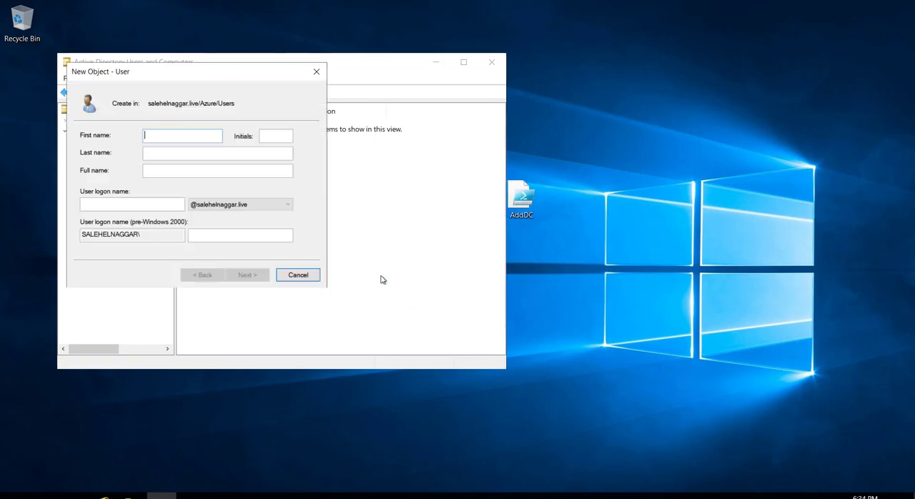
{"action": "type", "text": "wvd "}
{"action": "type", "text": "admin"}
{"action": "key", "text": "Tab"}
{"action": "key", "text": "Tab"}
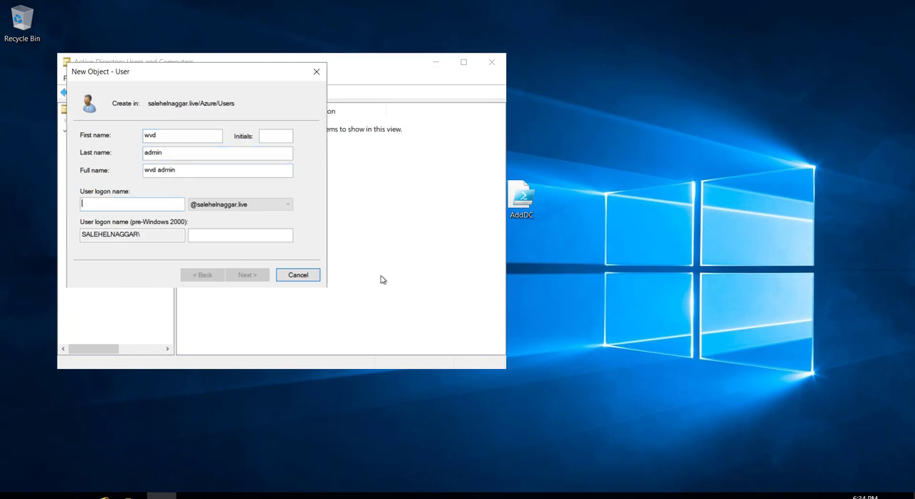
{"action": "type", "text": "wvdadmin"}
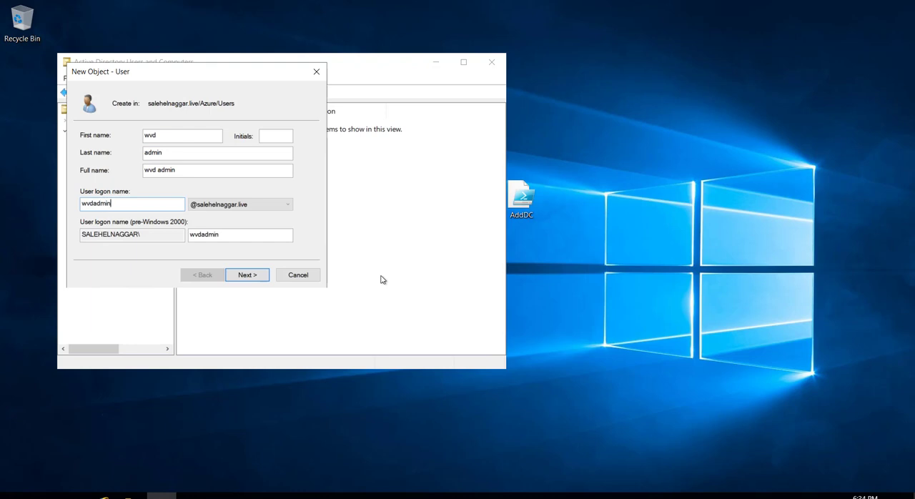
{"action": "left_click", "coordinate": [247, 275]}
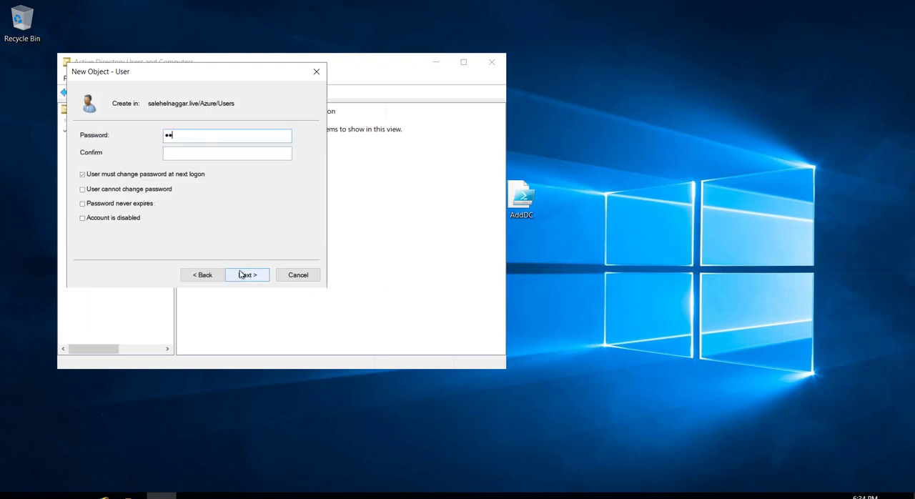
Create the user with a confirmed account password that never expires and need not be changed at next logon
{"action": "type", "text": "•••••••••"}
{"action": "key", "text": "Tab"}
{"action": "type", "text": "••••••••••••••"}
{"action": "left_click", "coordinate": [131, 177]}
{"action": "left_click", "coordinate": [121, 206]}
{"action": "left_click", "coordinate": [252, 278]}
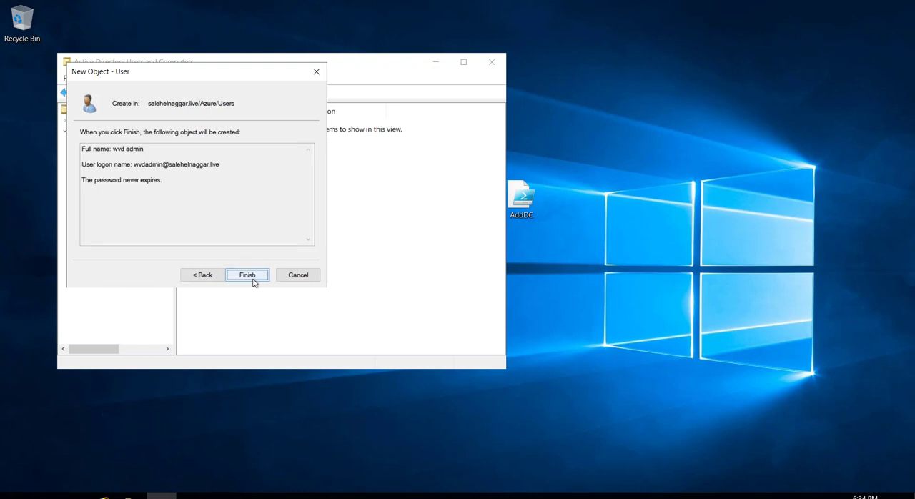
{"action": "left_click", "coordinate": [246, 275]}
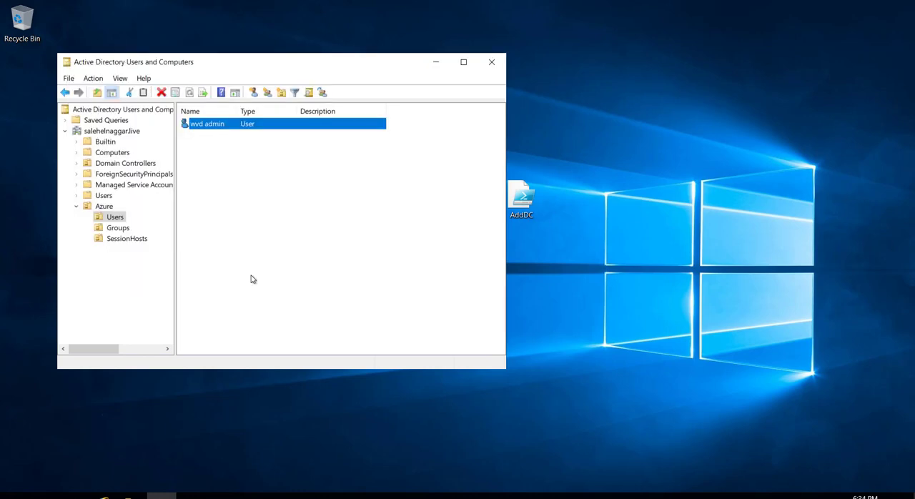
Start a new user in Azure's Users unit with first name and logon name wvduser01
{"action": "right_click", "coordinate": [260, 156]}
{"action": "mouse_move", "coordinate": [326, 206]}
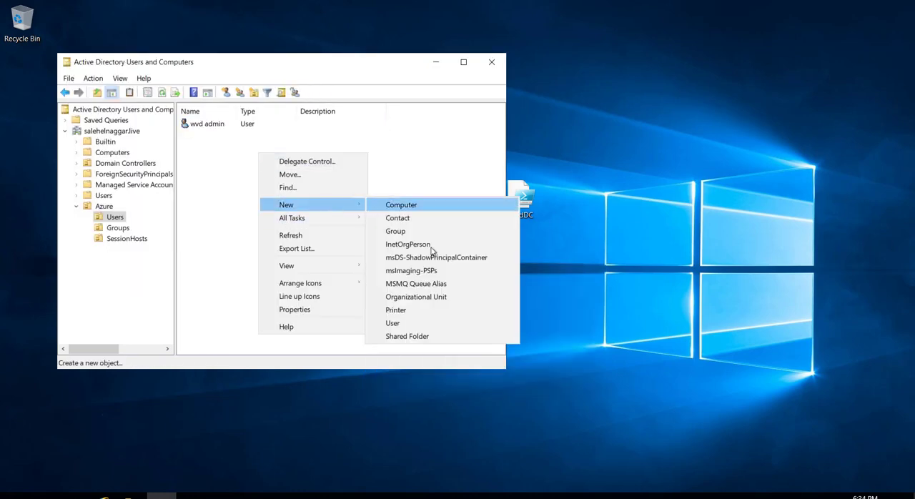
{"action": "left_click", "coordinate": [395, 323]}
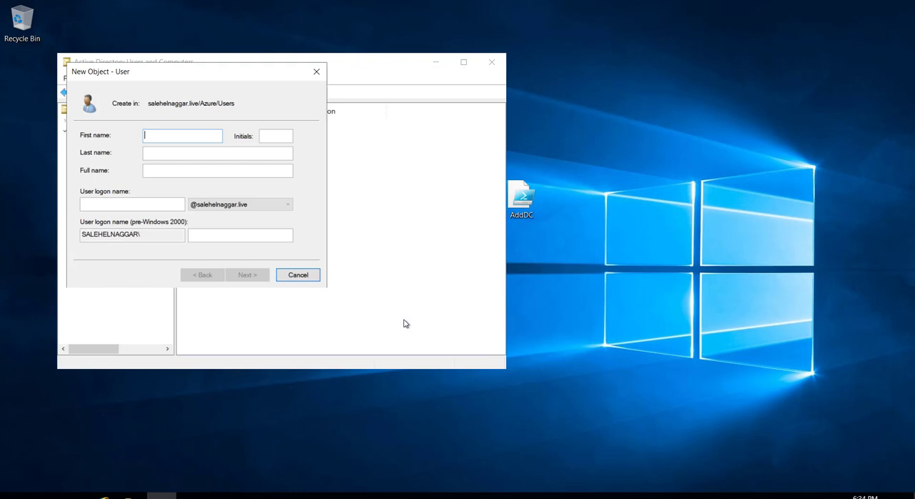
{"action": "type", "text": "wvduser01"}
{"action": "key", "text": "ctrl+a"}
{"action": "key", "text": "ctrl+c"}
{"action": "left_click", "coordinate": [140, 204]}
{"action": "key", "text": "ctrl+v"}
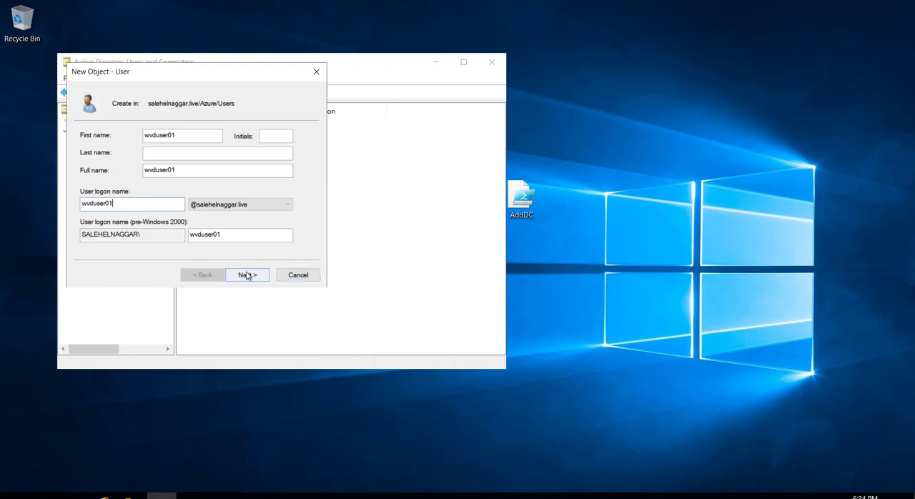
{"action": "left_click", "coordinate": [247, 276]}
Create wvduser01 with a confirmed account password that never expires and need not be changed at next logon
{"action": "type", "text": "••"}
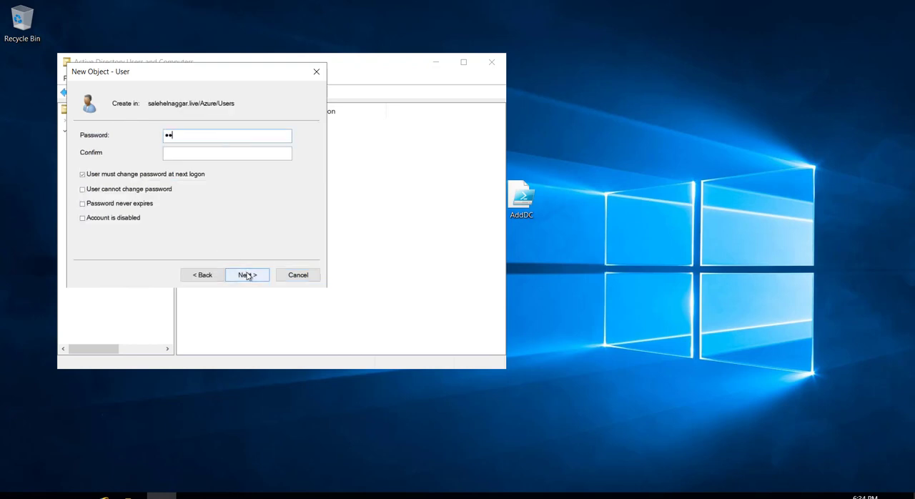
{"action": "type", "text": "••••••••••••••••"}
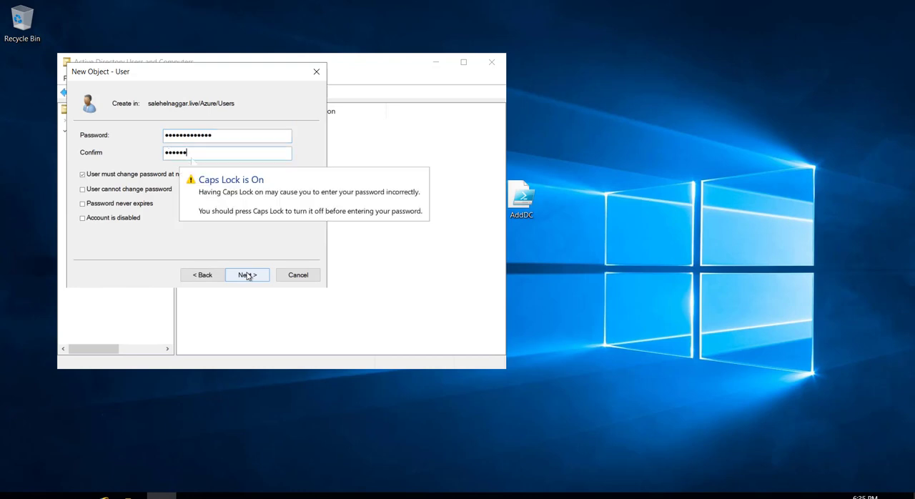
{"action": "type", "text": "•••"}
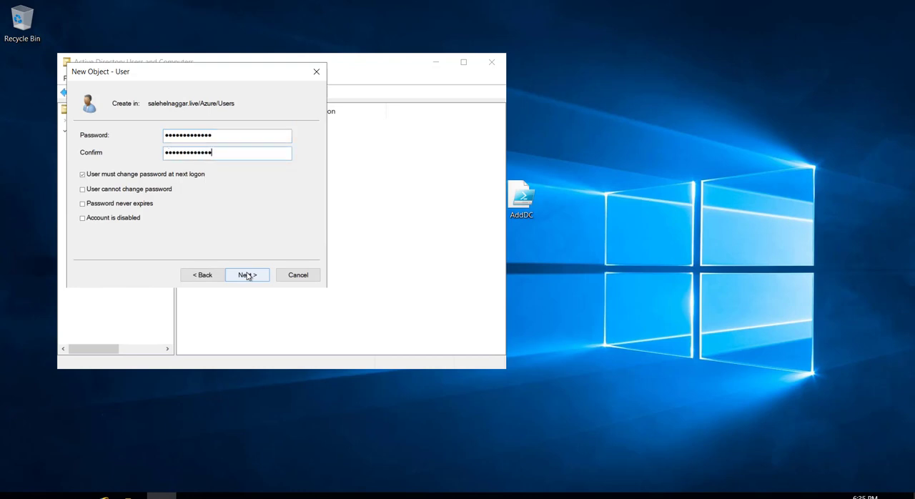
{"action": "left_click", "coordinate": [96, 176]}
{"action": "left_click", "coordinate": [125, 204]}
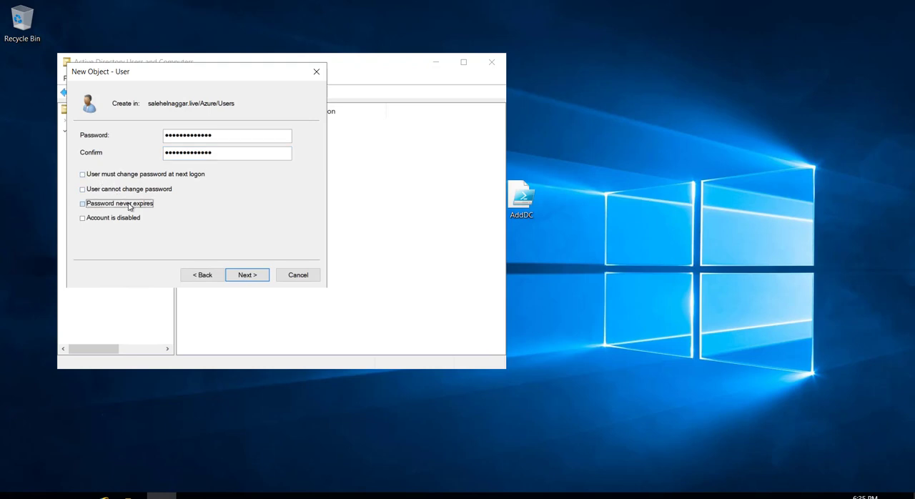
{"action": "left_click", "coordinate": [256, 277]}
{"action": "left_click", "coordinate": [248, 275]}
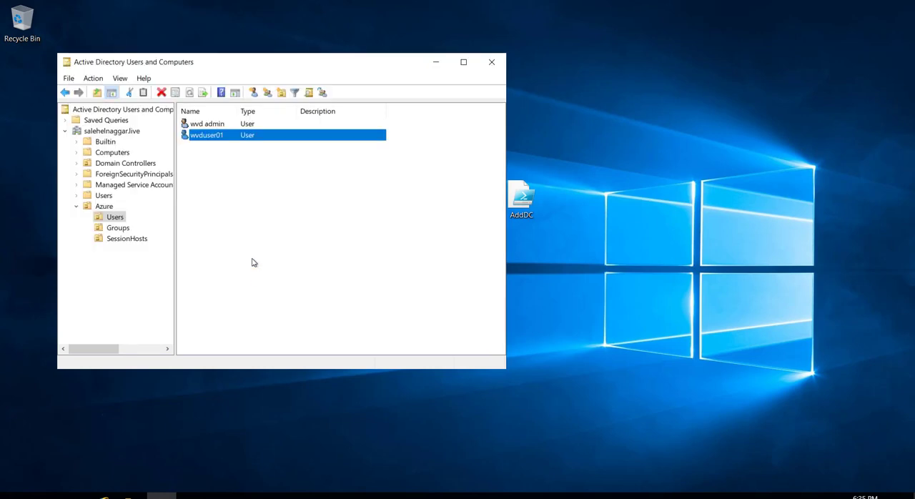
Start another user in Azure's Users unit with first name and logon name wvduser02
{"action": "right_click", "coordinate": [221, 152]}
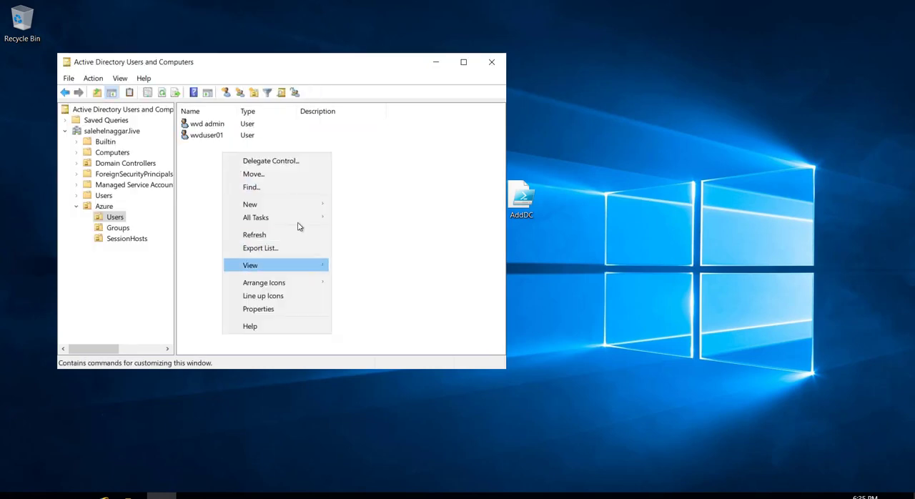
{"action": "mouse_move", "coordinate": [299, 209]}
{"action": "left_click", "coordinate": [364, 323]}
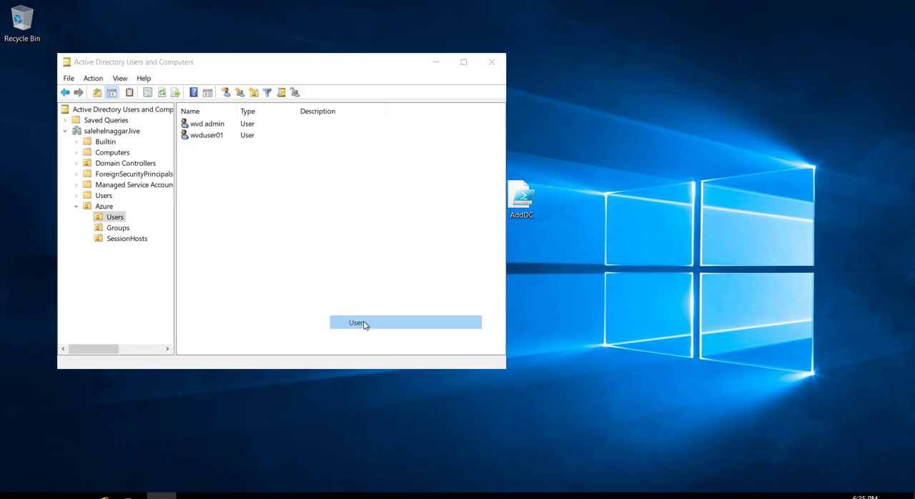
{"action": "type", "text": "wvd"}
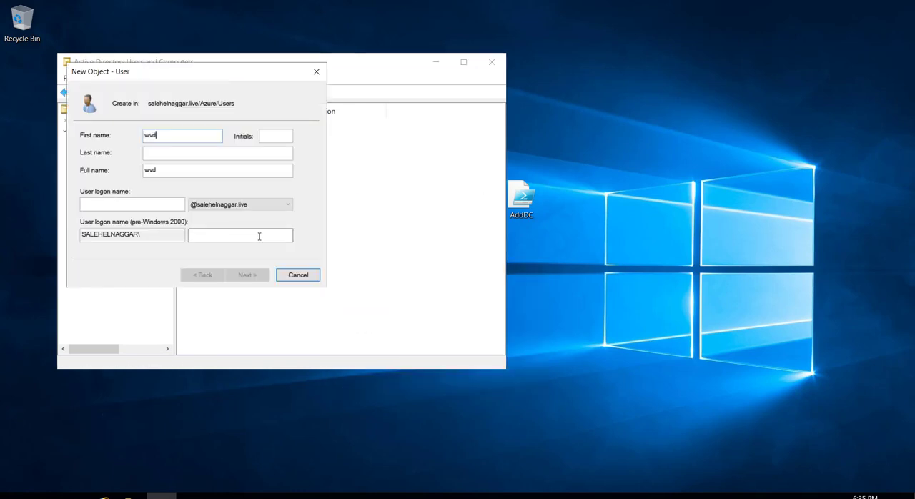
{"action": "type", "text": "user02"}
{"action": "key", "text": "Tab"}
{"action": "key", "text": "shift+Tab"}
{"action": "key", "text": "Tab"}
{"action": "key", "text": "Tab"}
{"action": "key", "text": "Tab"}
{"action": "key", "text": "Tab"}
{"action": "type", "text": "wvduser02"}
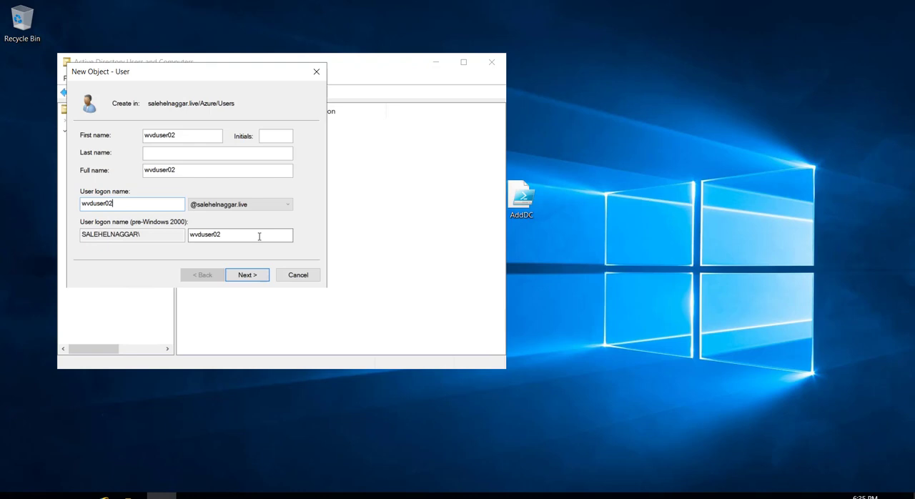
{"action": "left_click", "coordinate": [251, 277]}
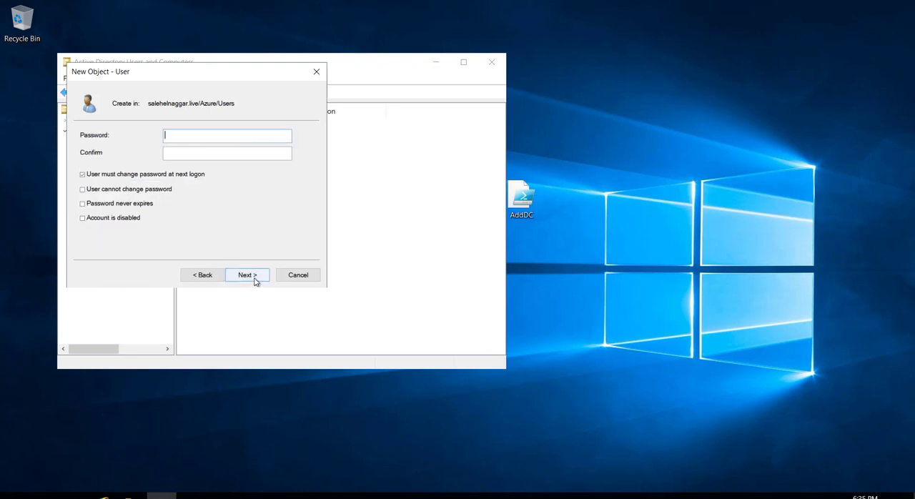
Create wvduser02 with a confirmed account password that never expires and need not be changed at next logon
{"action": "type", "text": "••••••"}
{"action": "key", "text": "Caps_Lock"}
{"action": "key", "text": "Caps_Lock"}
{"action": "type", "text": "••••••••••••••"}
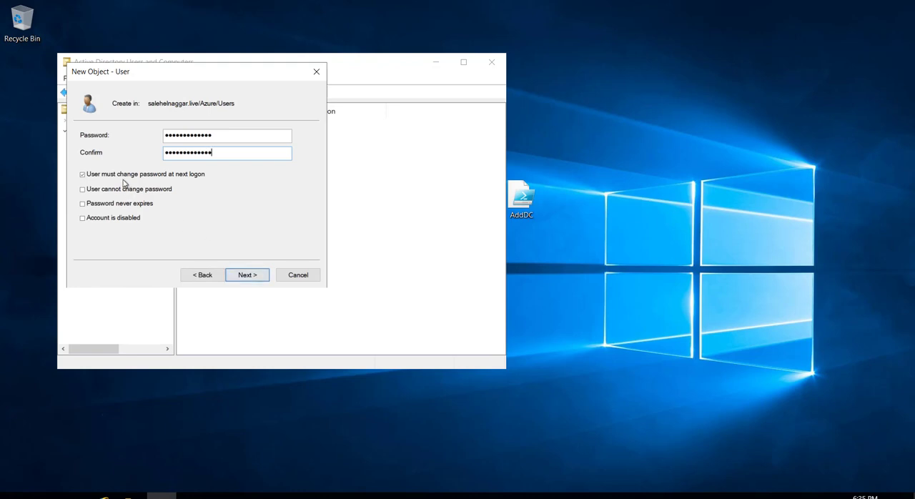
{"action": "left_click", "coordinate": [126, 175]}
{"action": "left_click", "coordinate": [128, 206]}
{"action": "left_click", "coordinate": [245, 273]}
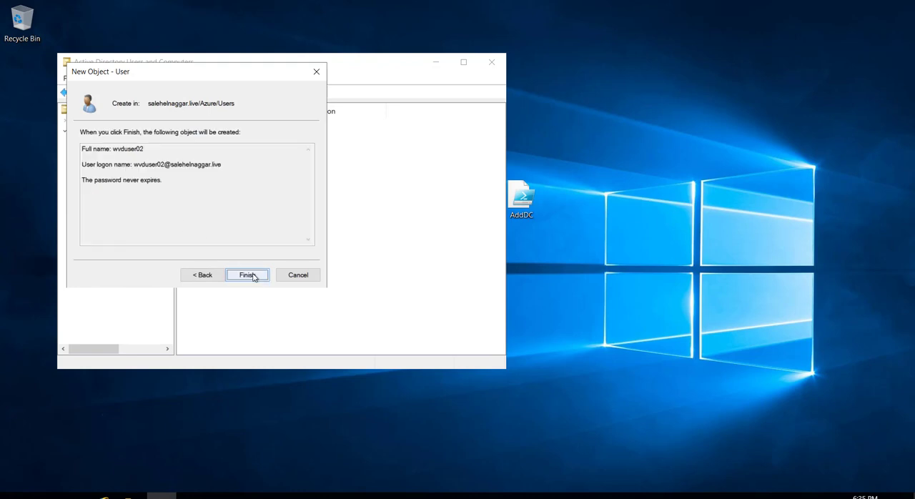
{"action": "left_click", "coordinate": [259, 275]}
{"action": "left_click", "coordinate": [254, 225]}
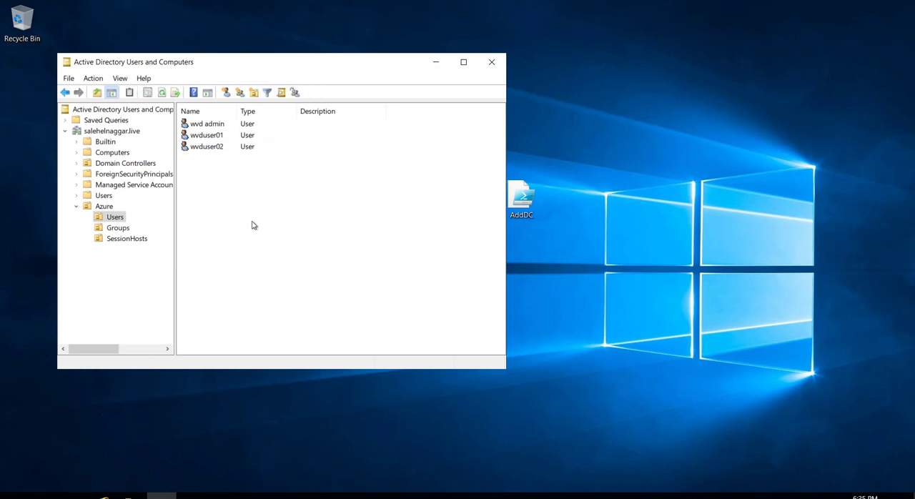
Start a new user in Azure's Users unit with first name Domain, last name Join and logon name domainjoin
{"action": "right_click", "coordinate": [234, 185]}
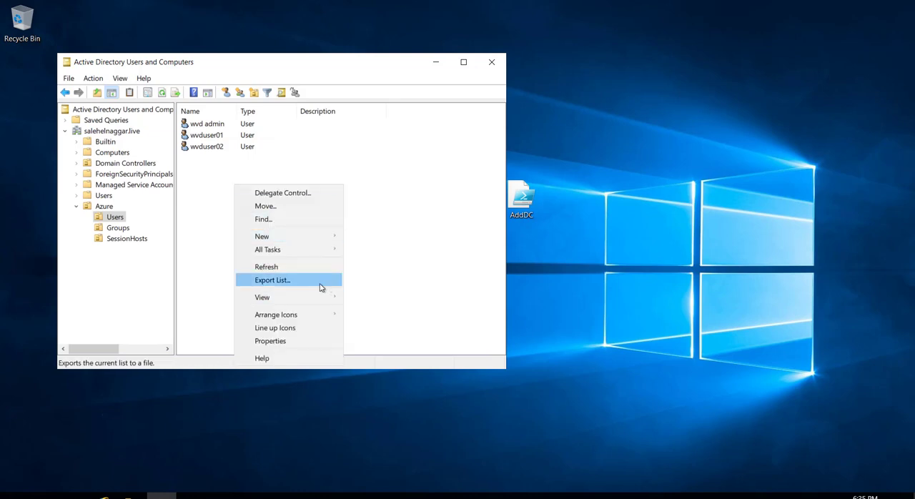
{"action": "mouse_move", "coordinate": [318, 237]}
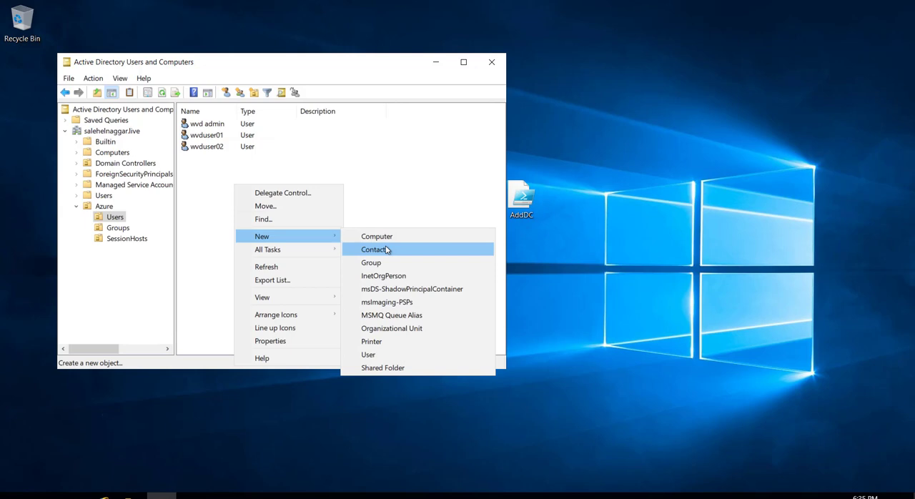
{"action": "left_click", "coordinate": [372, 355]}
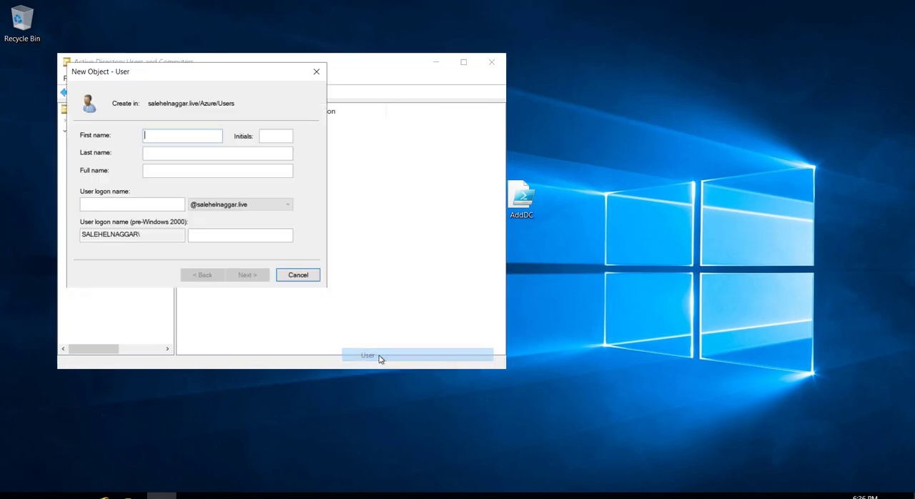
{"action": "type", "text": "Domain "}
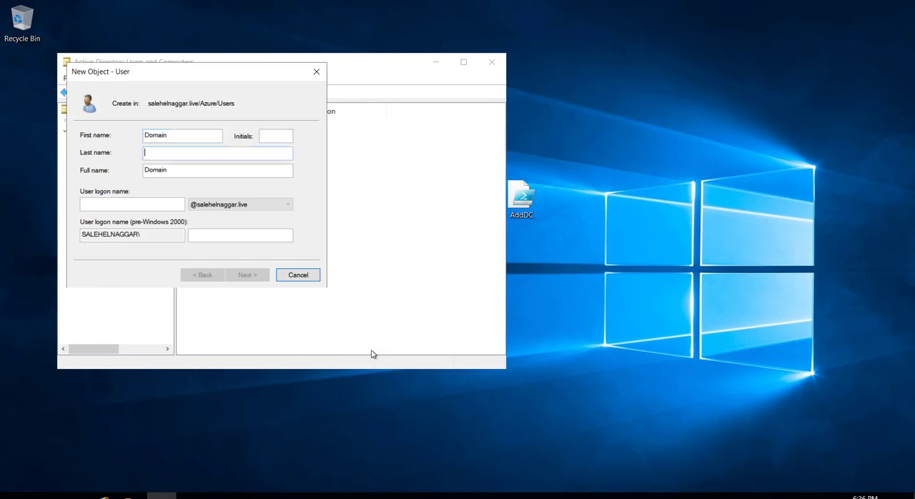
{"action": "type", "text": "Join"}
{"action": "key", "text": "Tab"}
{"action": "key", "text": "Tab"}
{"action": "type", "text": "dom"}
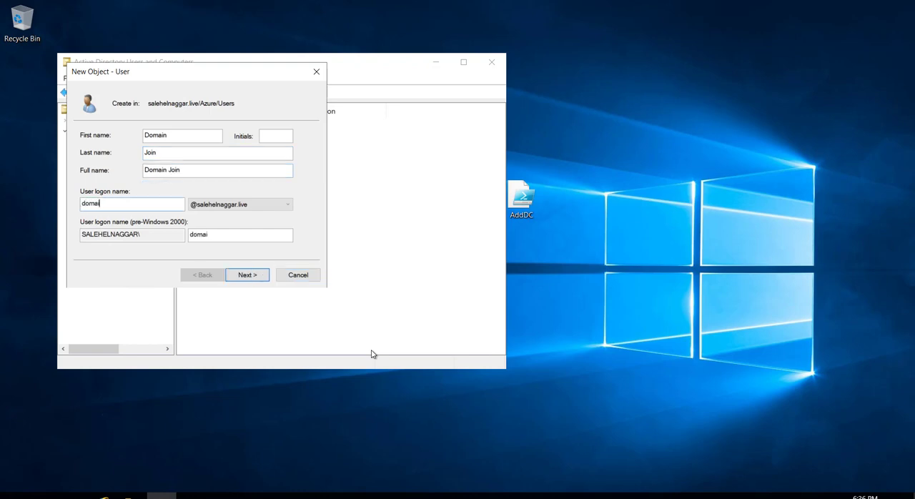
{"action": "type", "text": "ainjoin"}
{"action": "left_click", "coordinate": [248, 275]}
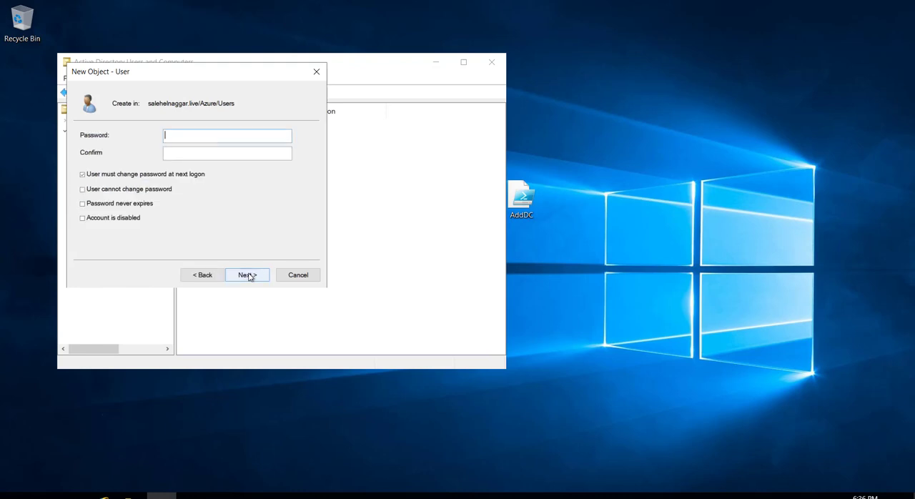
Create the Domain Join user with a confirmed account password that never expires and need not be changed at next logon
{"action": "type", "text": "••••••••••"}
{"action": "left_click", "coordinate": [108, 177]}
{"action": "left_click", "coordinate": [114, 205]}
{"action": "left_click", "coordinate": [241, 274]}
{"action": "left_click", "coordinate": [243, 274]}
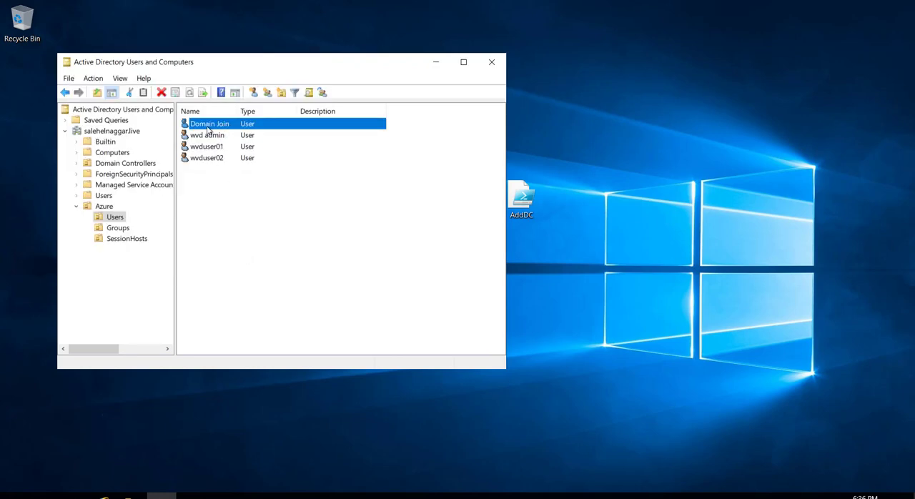
Start delegating control of the SessionHosts organizational unit to the Domain Join user
{"action": "left_click", "coordinate": [139, 243]}
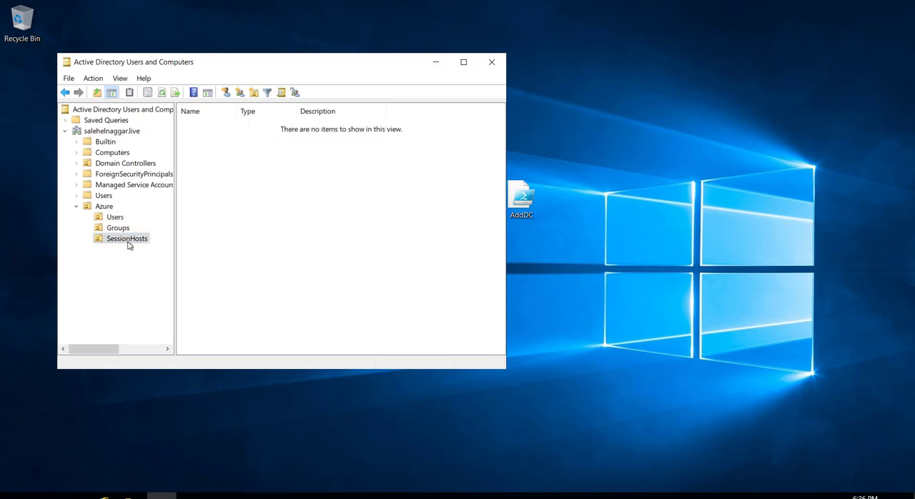
{"action": "right_click", "coordinate": [129, 245]}
{"action": "left_click", "coordinate": [160, 252]}
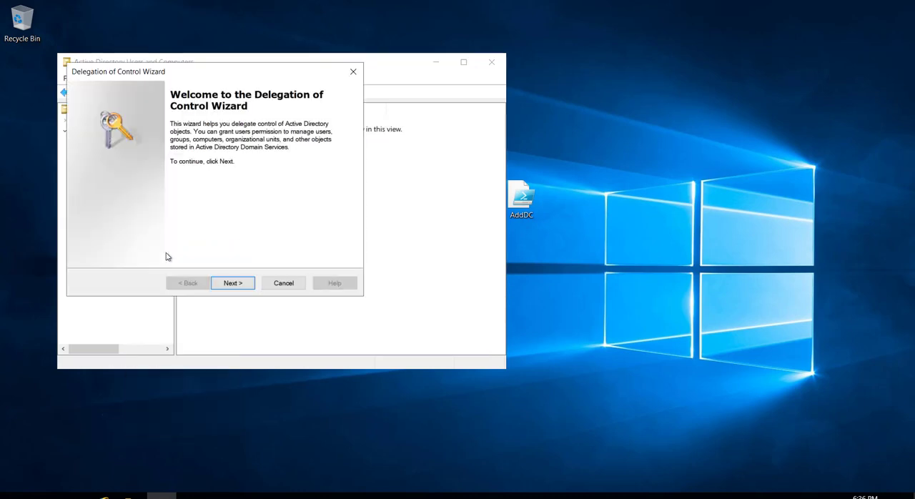
{"action": "left_click", "coordinate": [231, 284]}
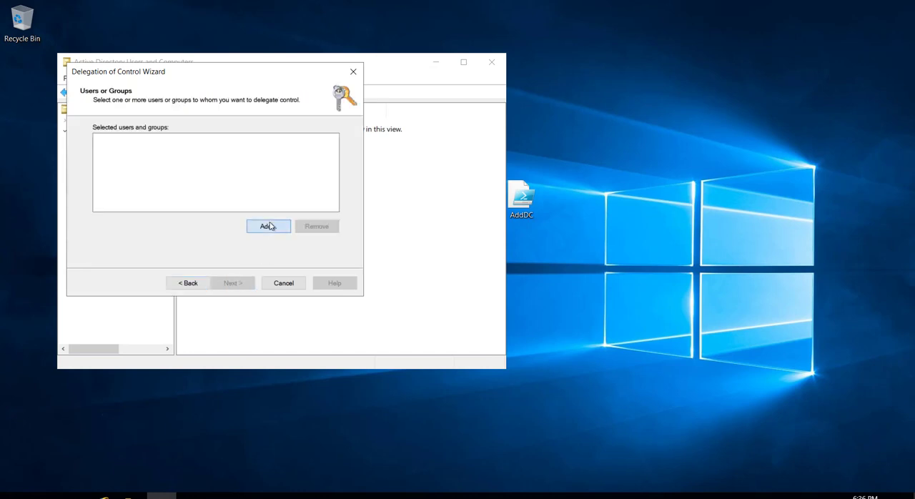
{"action": "left_click", "coordinate": [268, 227]}
{"action": "type", "text": "wv"}
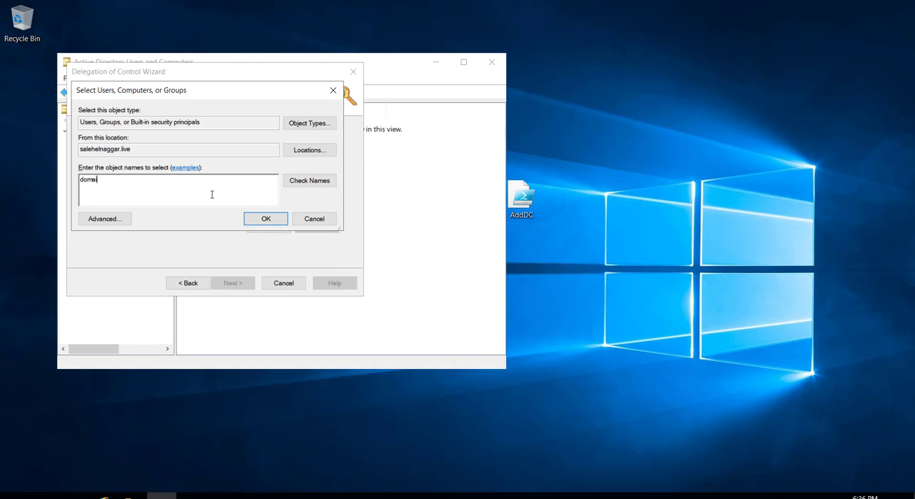
{"action": "left_click", "coordinate": [309, 180]}
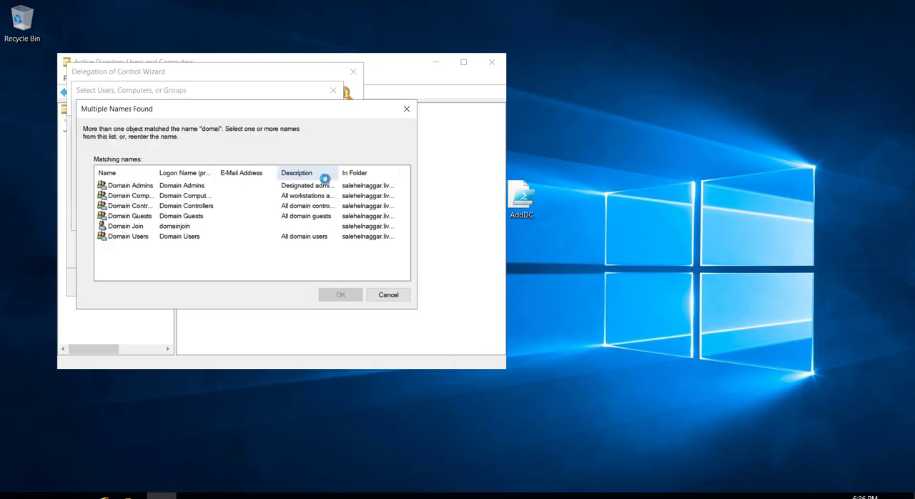
{"action": "left_click", "coordinate": [132, 226]}
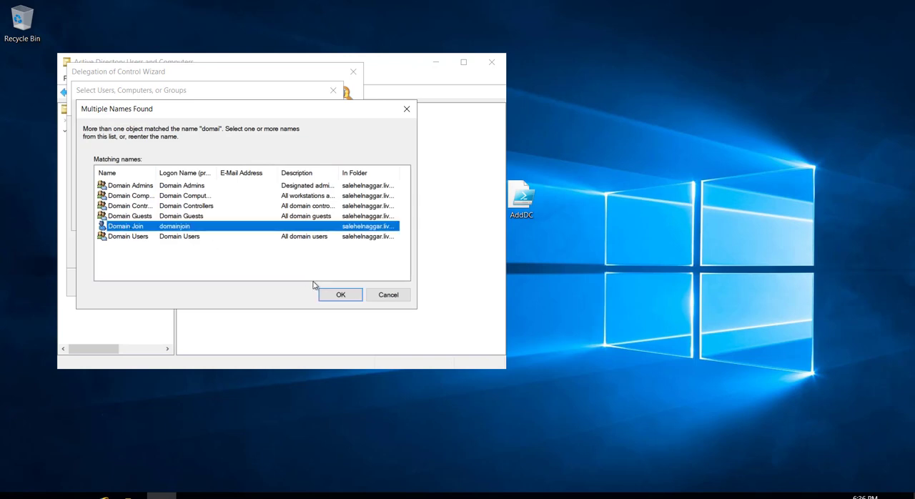
{"action": "left_click", "coordinate": [337, 293]}
{"action": "left_click", "coordinate": [268, 220]}
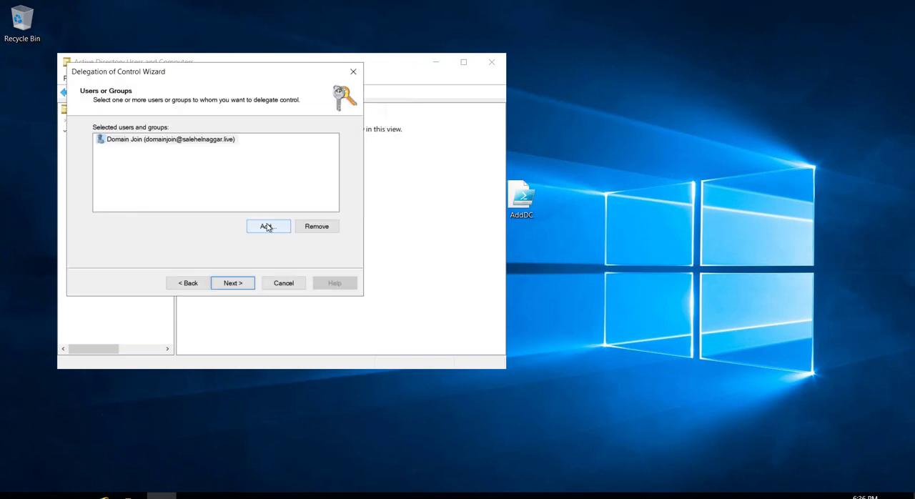
{"action": "left_click", "coordinate": [250, 284]}
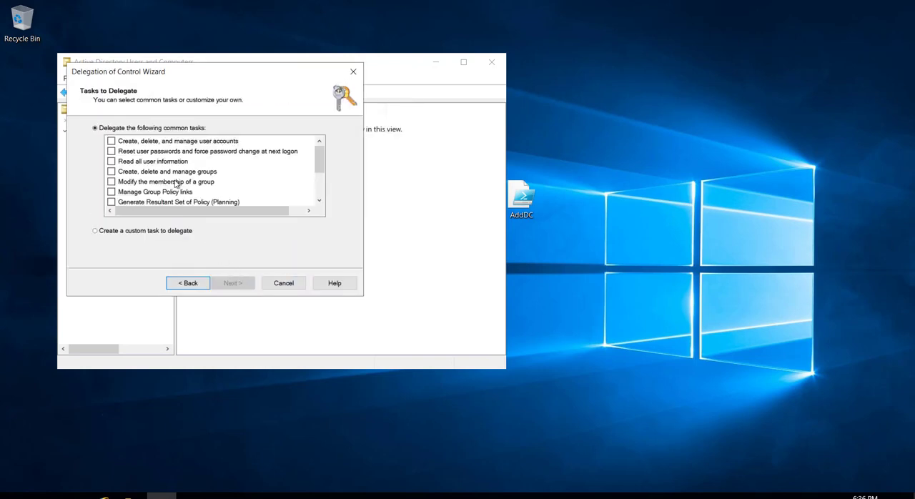
Define a custom delegation task limited to Computer objects, allowing selected objects to be created and deleted in the folder
{"action": "left_click", "coordinate": [159, 231]}
{"action": "left_click", "coordinate": [238, 285]}
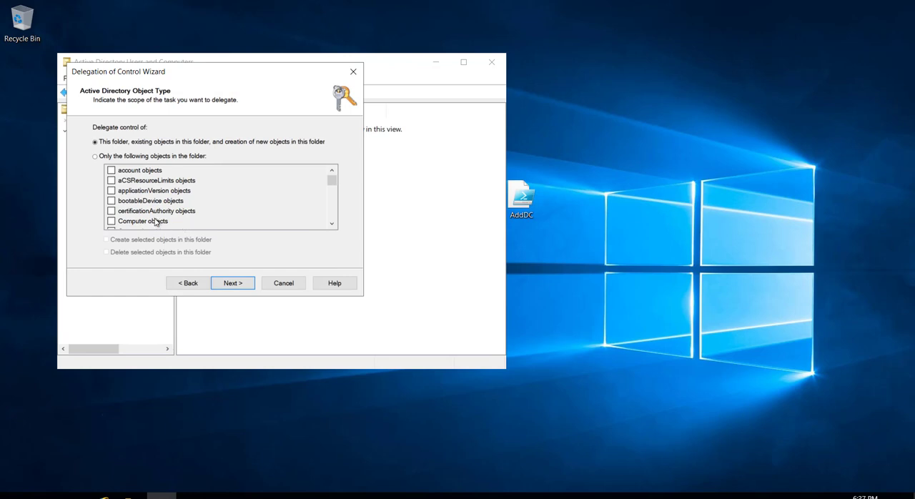
{"action": "left_click", "coordinate": [94, 156]}
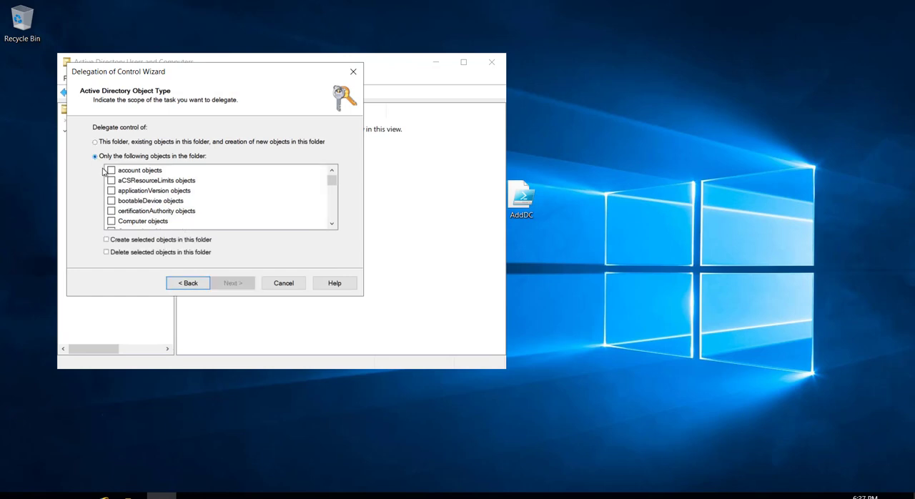
{"action": "left_click", "coordinate": [111, 221]}
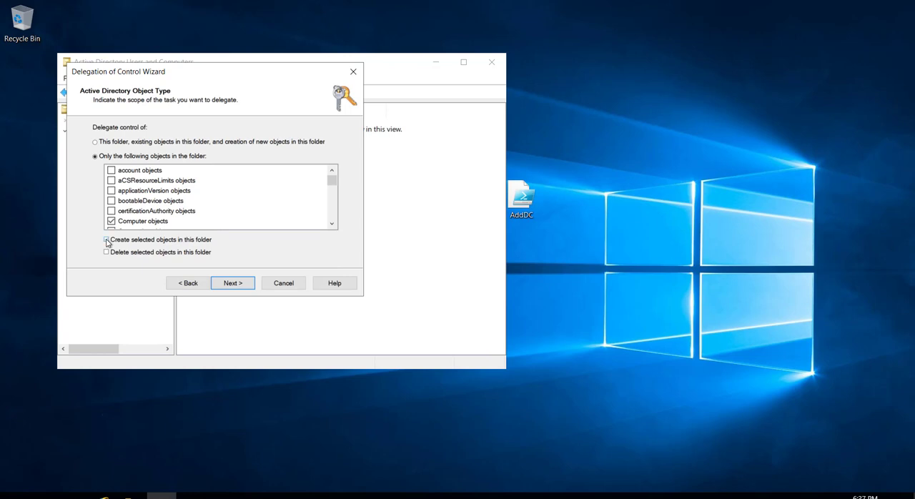
Delegate the Create All Child Objects permission, finish the delegation, and close Active Directory Users and Computers
{"action": "left_click", "coordinate": [233, 283]}
{"action": "left_click", "coordinate": [100, 226]}
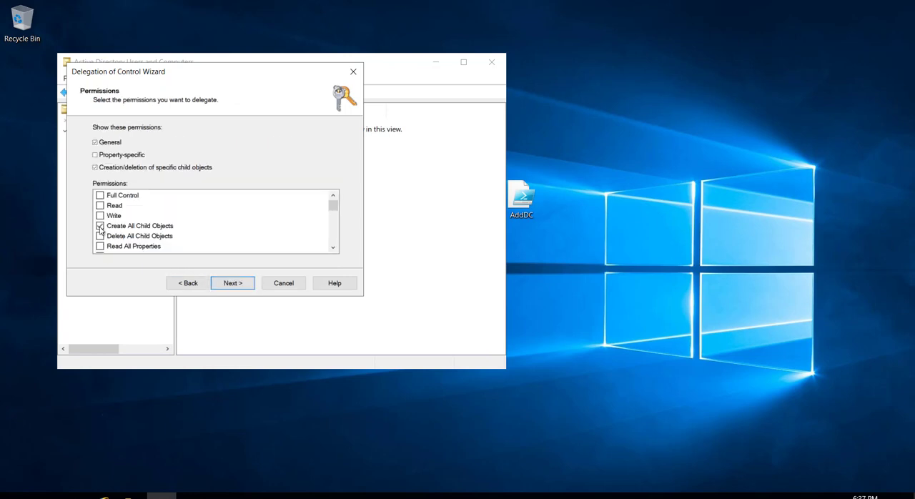
{"action": "left_click", "coordinate": [235, 285]}
{"action": "left_click", "coordinate": [233, 283]}
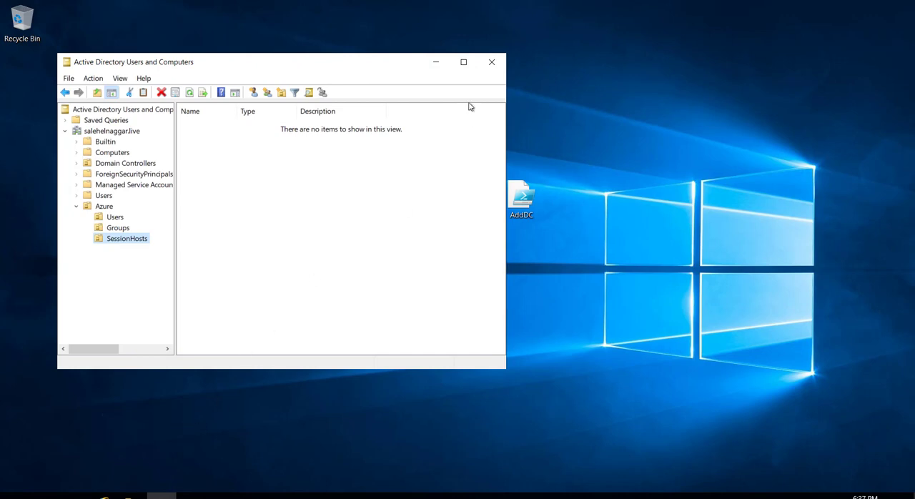
{"action": "left_click", "coordinate": [491, 62]}
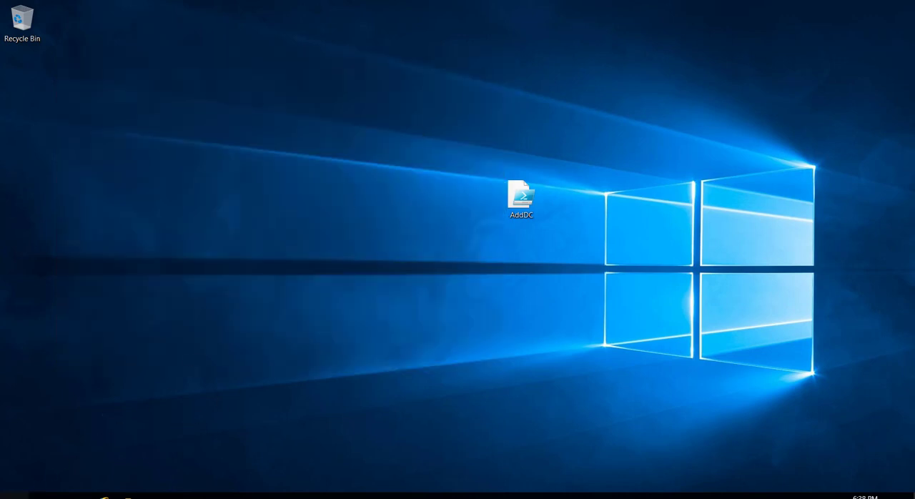
In Server Manager, turn off Internet Explorer Enhanced Security Configuration for Administrators on the local server, and close Server Manager
{"action": "left_click", "coordinate": [16, 495]}
{"action": "left_click", "coordinate": [226, 169]}
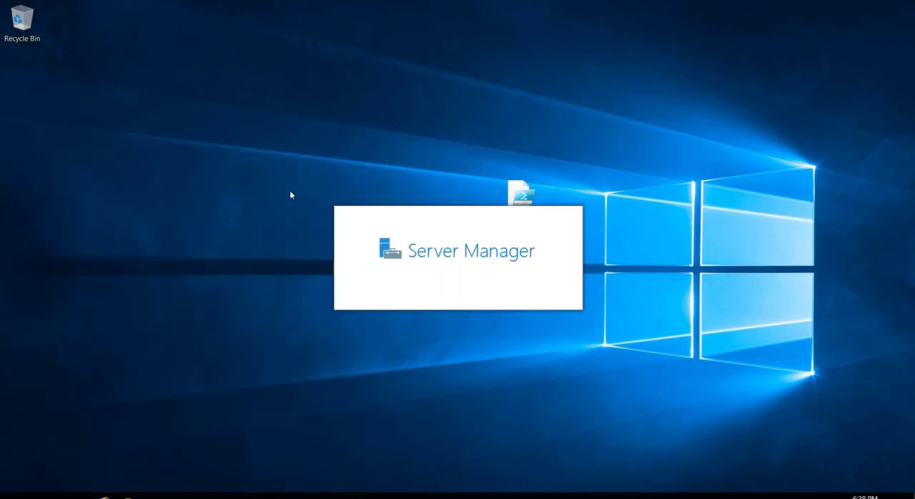
{"action": "left_click", "coordinate": [46, 87]}
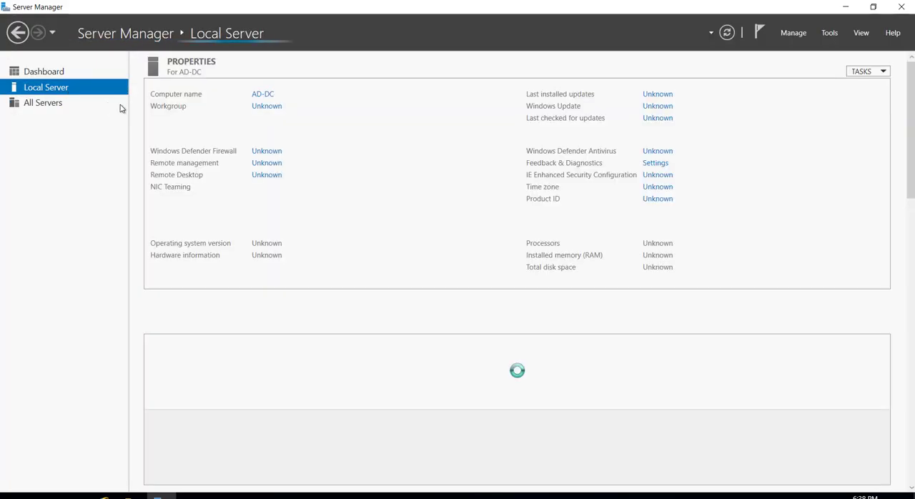
{"action": "left_click", "coordinate": [658, 175]}
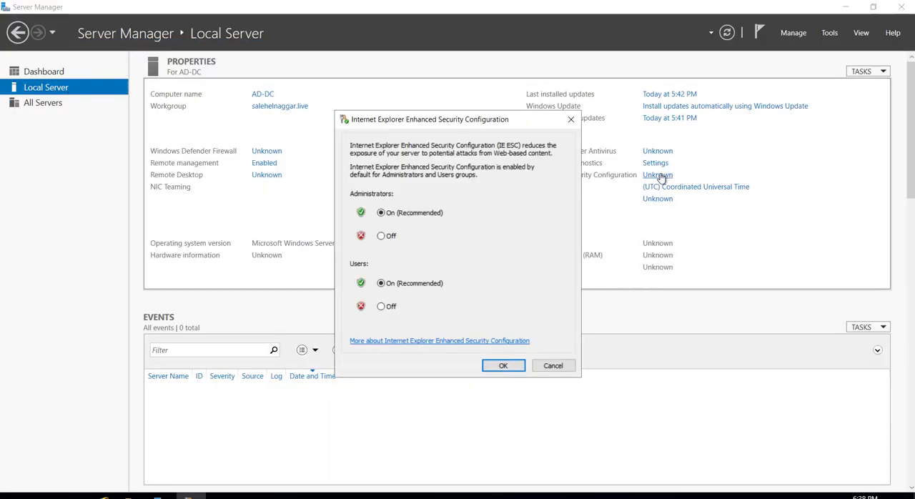
{"action": "left_click", "coordinate": [385, 241]}
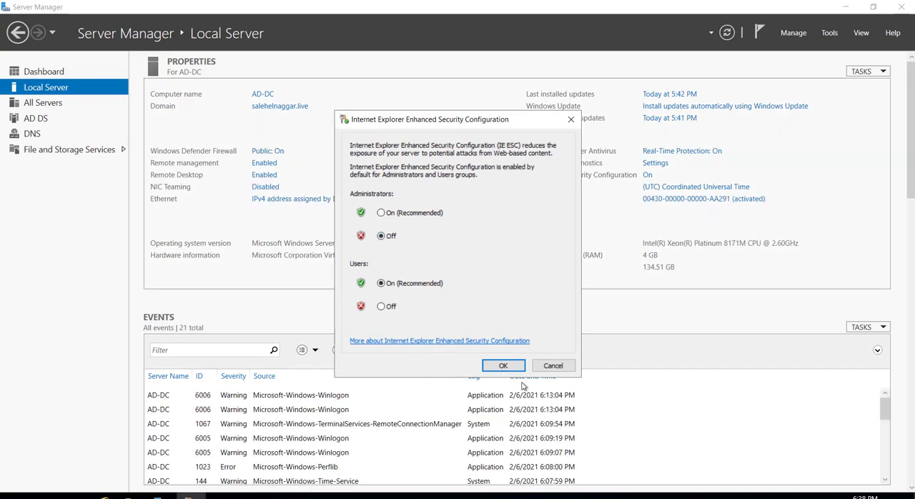
{"action": "left_click", "coordinate": [503, 365]}
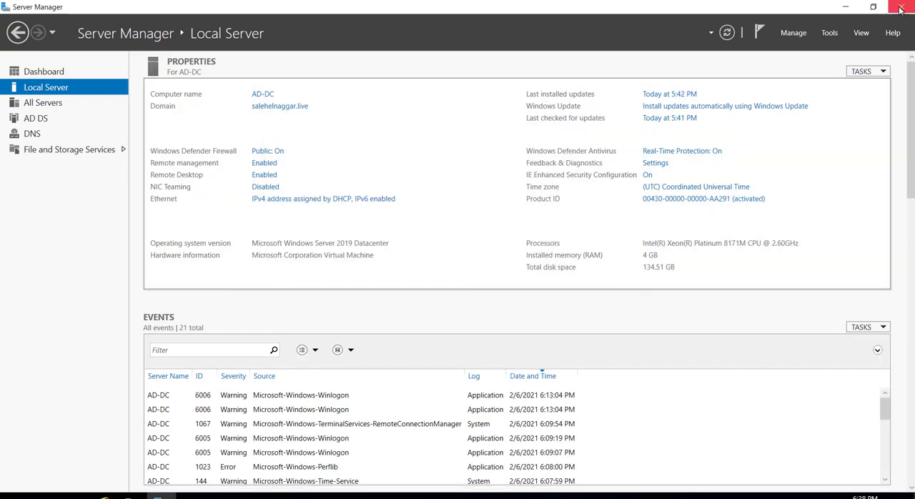
{"action": "left_click", "coordinate": [902, 7]}
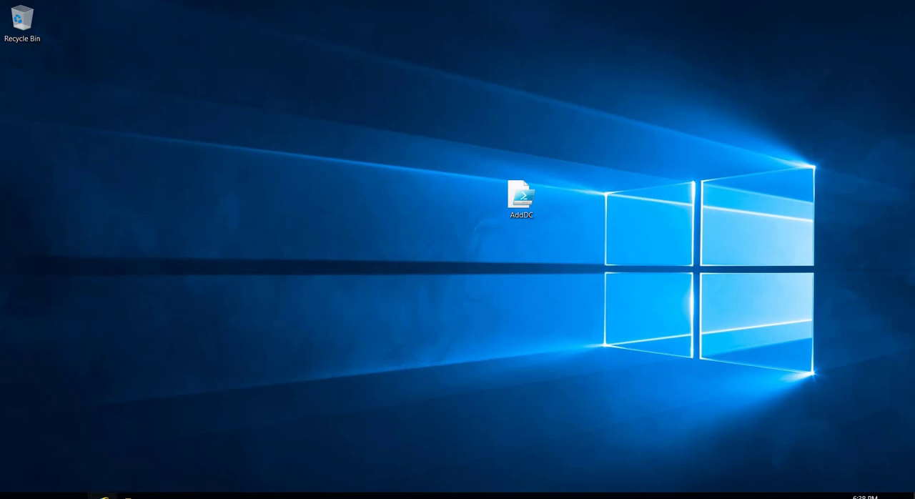
Switch to Internet Explorer, accept its recommended setup settings, and search the web for google chrome
{"action": "left_click", "coordinate": [102, 496]}
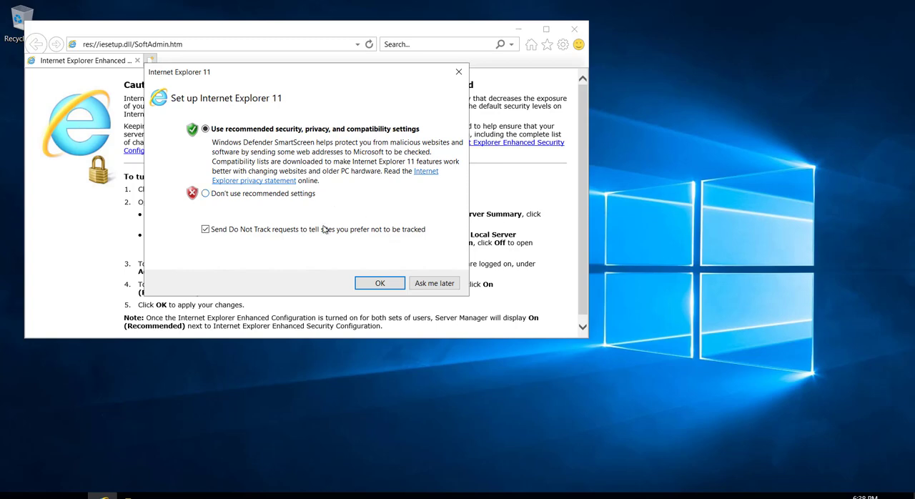
{"action": "left_click", "coordinate": [385, 283]}
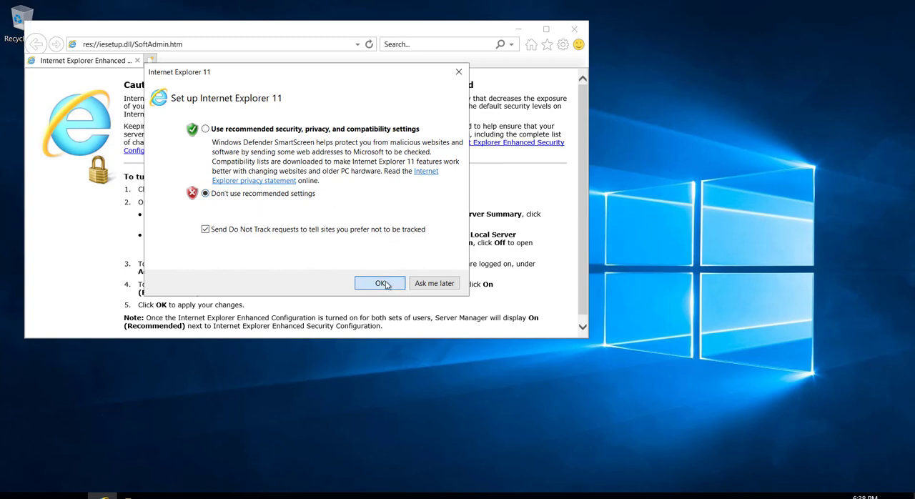
{"action": "left_click", "coordinate": [244, 47]}
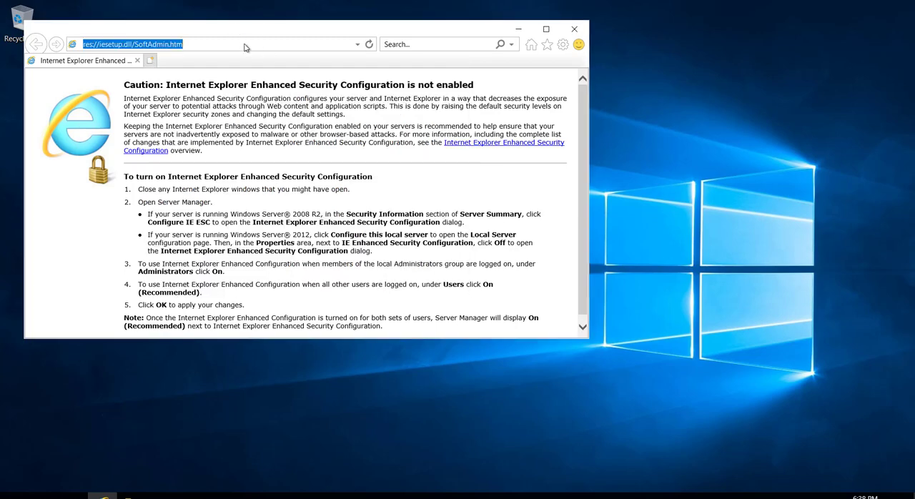
{"action": "type", "text": "google"}
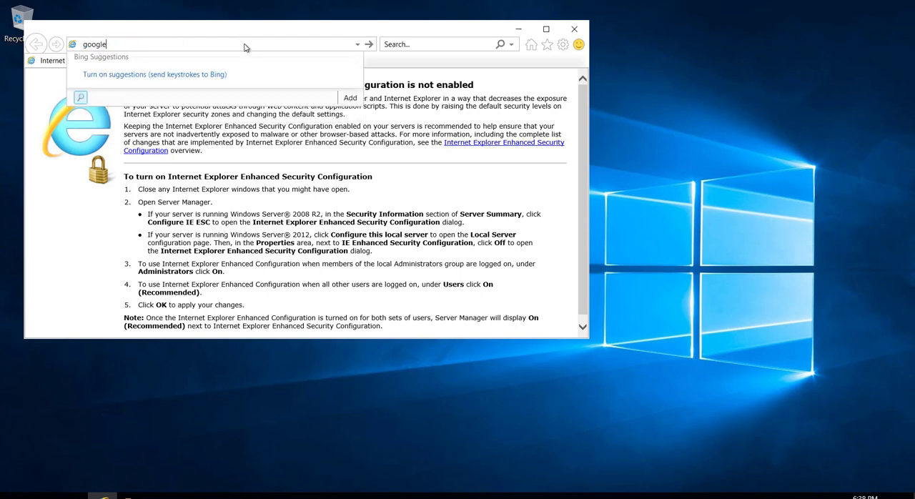
{"action": "type", "text": " chrome"}
{"action": "key", "text": "Return"}
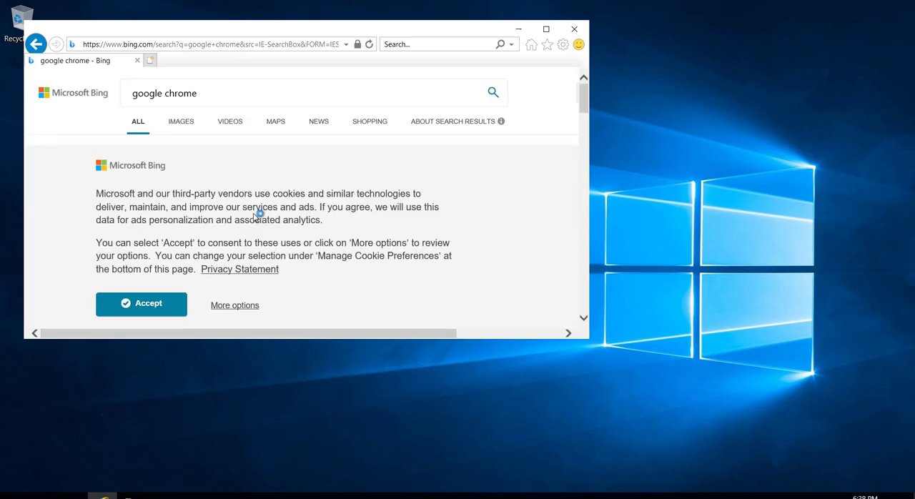
Open the Chrome for Desktop result from google.fr and accept the site's cookie notice
{"action": "scroll", "coordinate": [256, 210], "scroll_direction": "down", "scroll_amount": 3}
{"action": "left_click", "coordinate": [547, 29]}
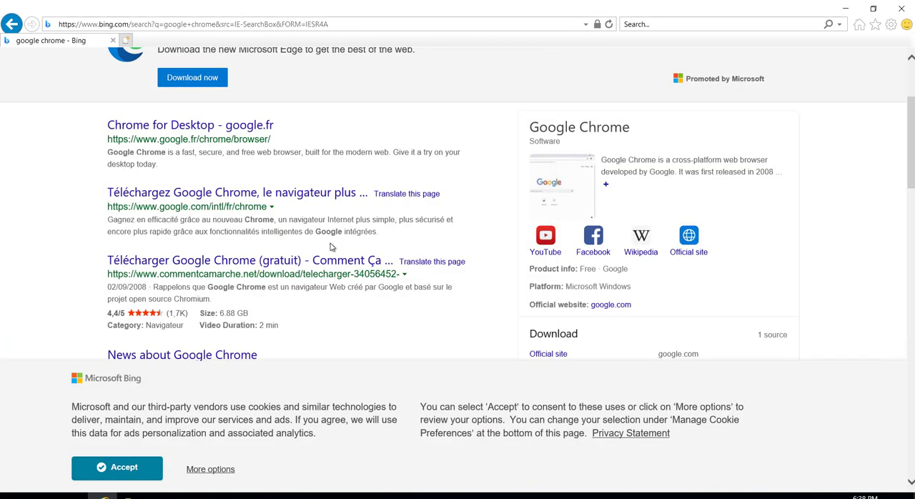
{"action": "left_click", "coordinate": [211, 133]}
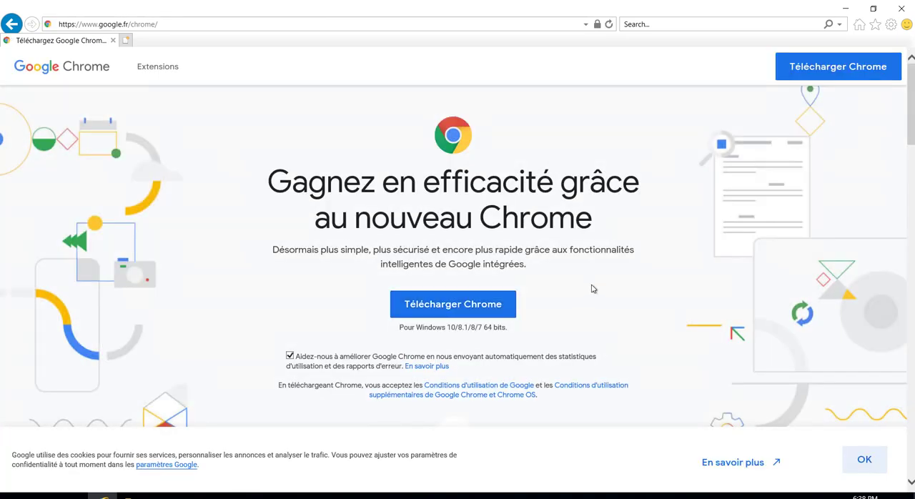
{"action": "left_click", "coordinate": [881, 462]}
Change the Chrome website's language to English - United States
{"action": "scroll", "coordinate": [580, 348], "scroll_direction": "down", "scroll_amount": 5}
{"action": "scroll", "coordinate": [579, 349], "scroll_direction": "down", "scroll_amount": 15}
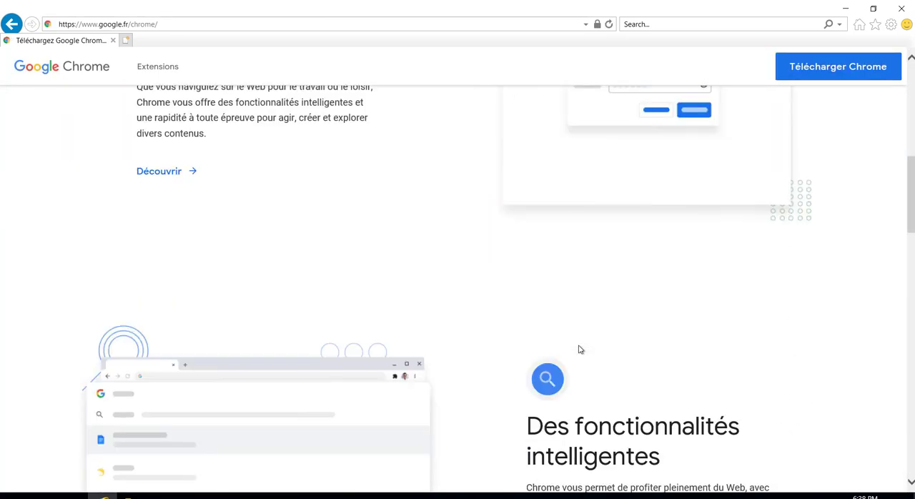
{"action": "scroll", "coordinate": [580, 348], "scroll_direction": "down", "scroll_amount": 10}
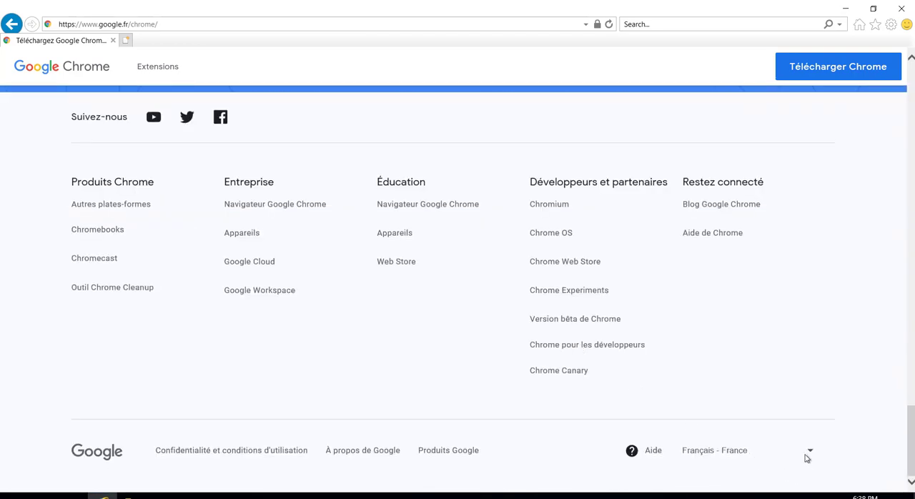
{"action": "left_click", "coordinate": [809, 451]}
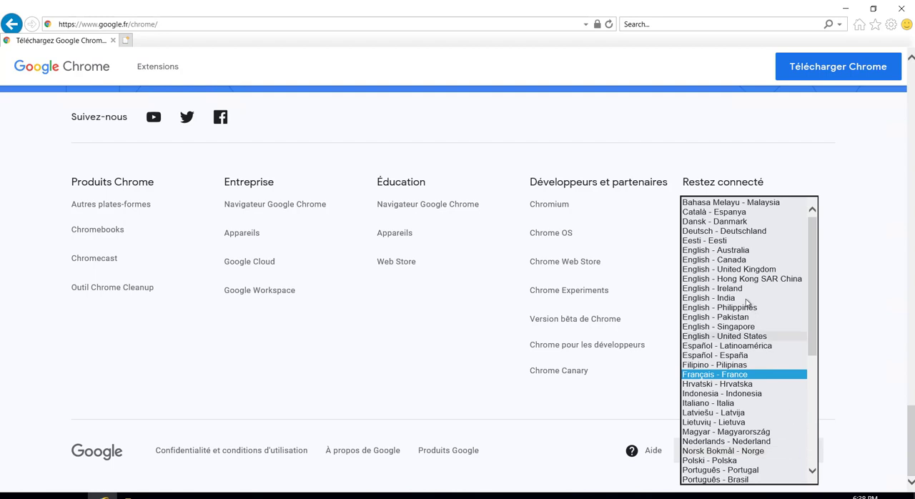
{"action": "left_click", "coordinate": [738, 336]}
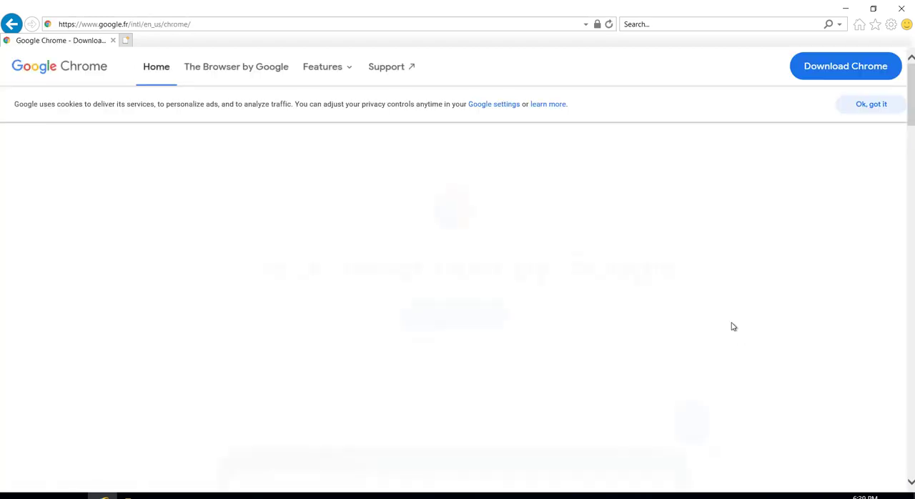
Download Chrome, run ChromeSetup.exe to install it, and close Internet Explorer
{"action": "left_click", "coordinate": [462, 294]}
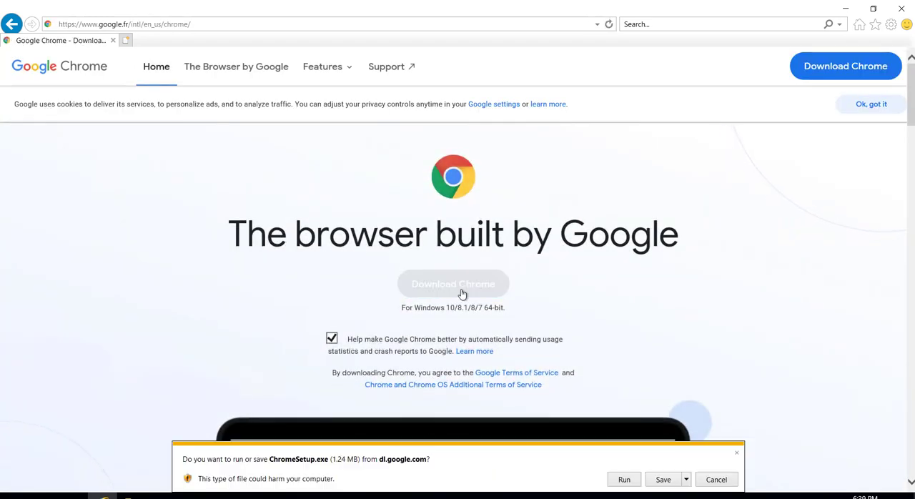
{"action": "left_click", "coordinate": [625, 479]}
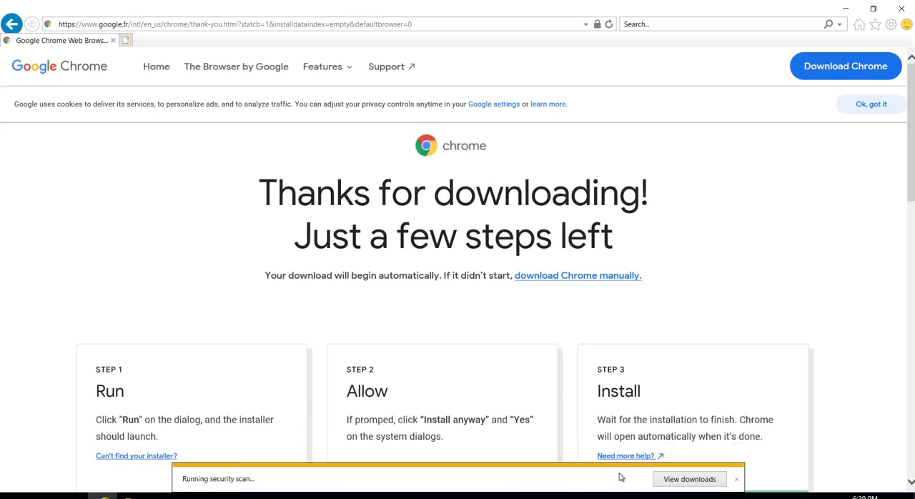
{"action": "left_click", "coordinate": [901, 9]}
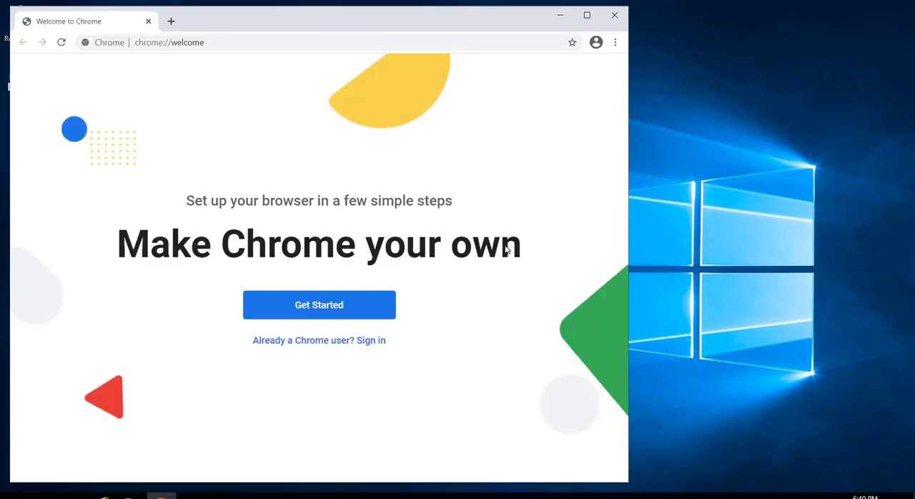
Maximize the new Chrome window, search for azure ad connect, and dismiss Google's consent notice
{"action": "left_click", "coordinate": [588, 15]}
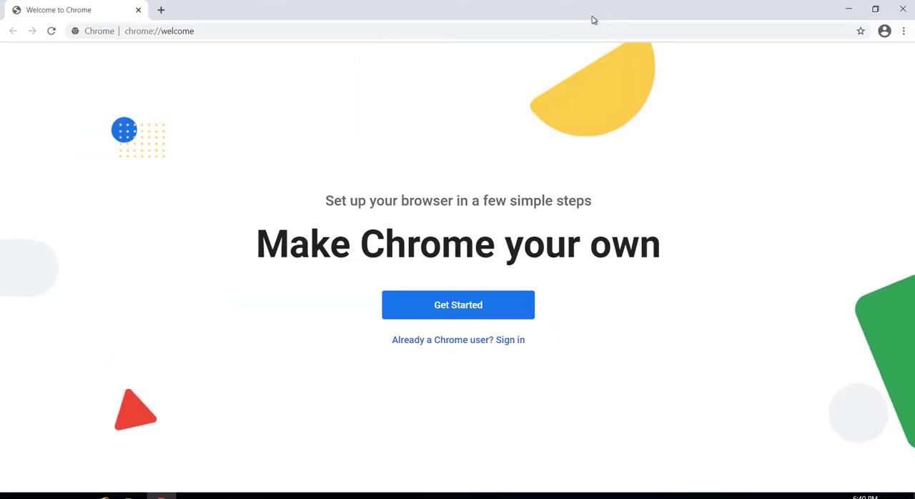
{"action": "left_click", "coordinate": [300, 30]}
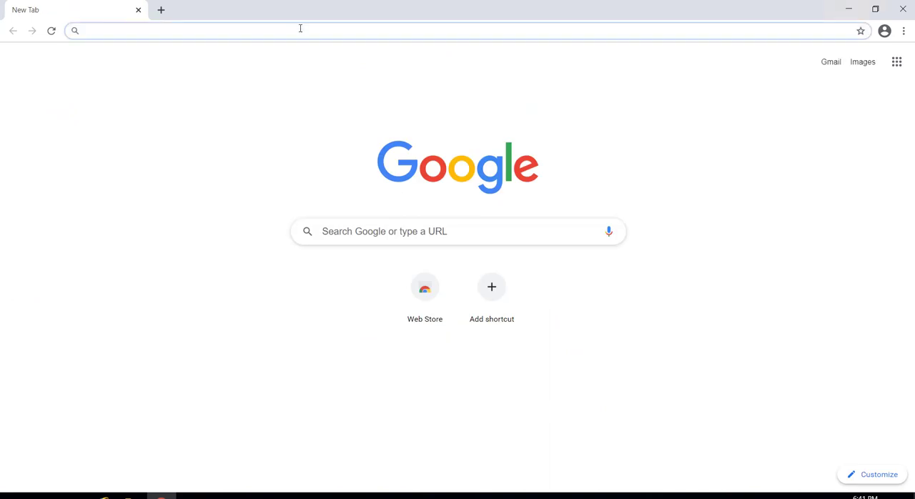
{"action": "type", "text": "azure ad con"}
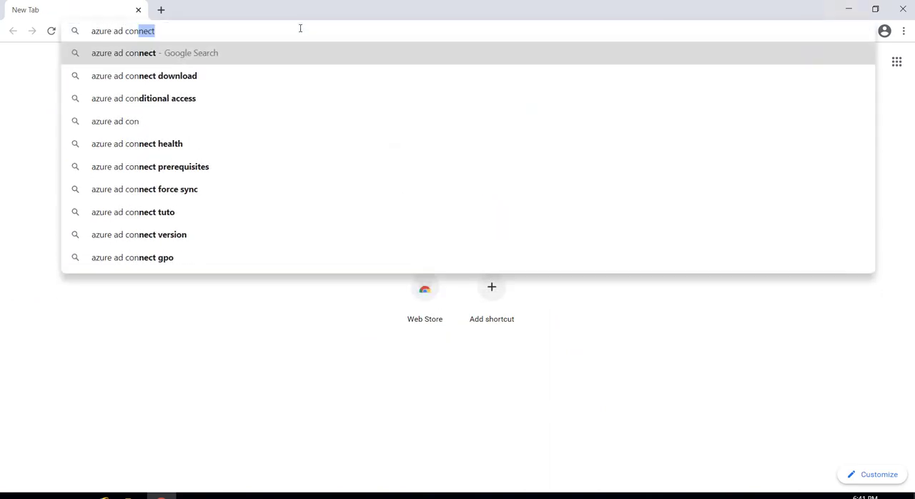
{"action": "type", "text": "nect"}
{"action": "key", "text": "Return"}
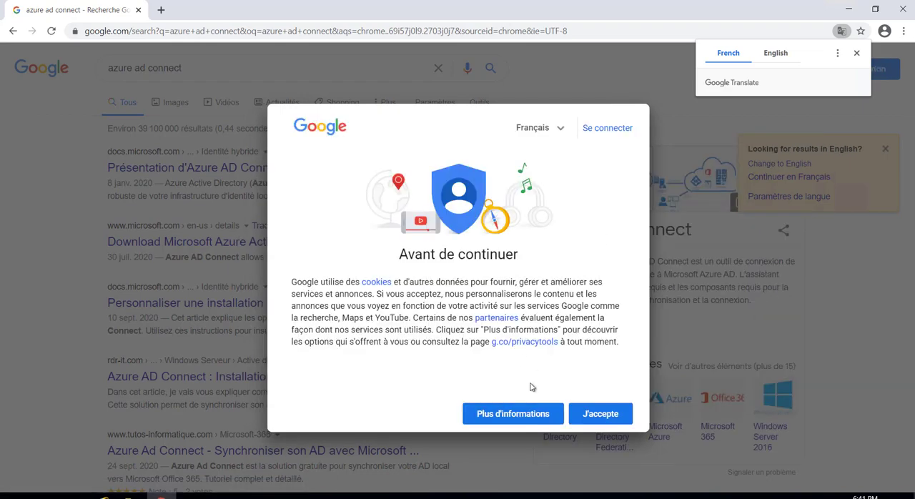
{"action": "left_click", "coordinate": [512, 415]}
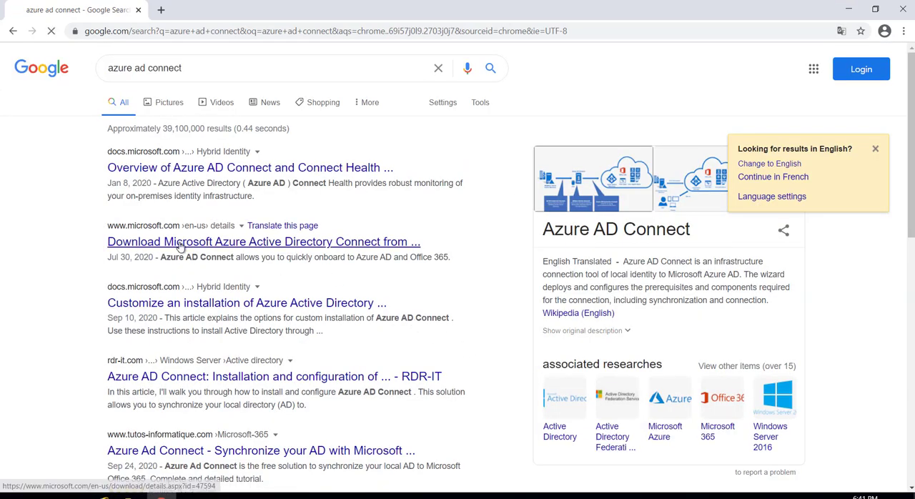
Open Microsoft's Azure Active Directory Connect download page and download the installer
{"action": "left_click", "coordinate": [231, 250]}
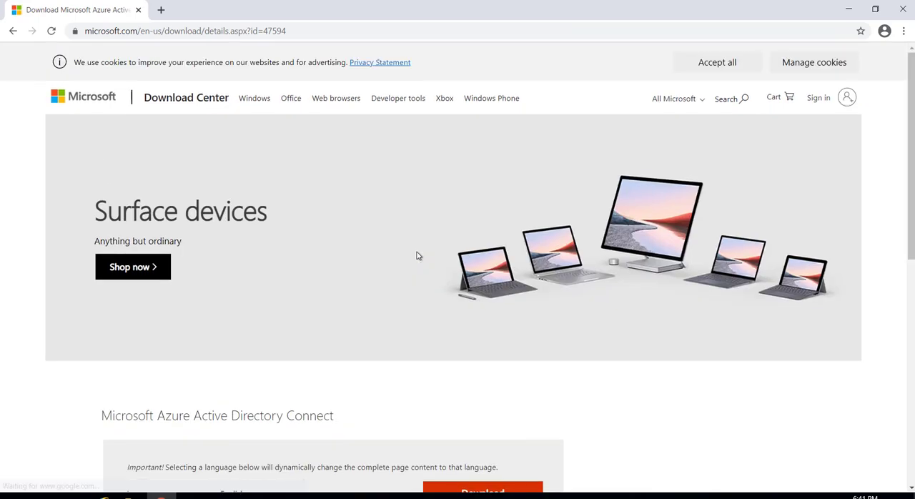
{"action": "scroll", "coordinate": [419, 256], "scroll_direction": "down", "scroll_amount": 3}
{"action": "left_click", "coordinate": [479, 256]}
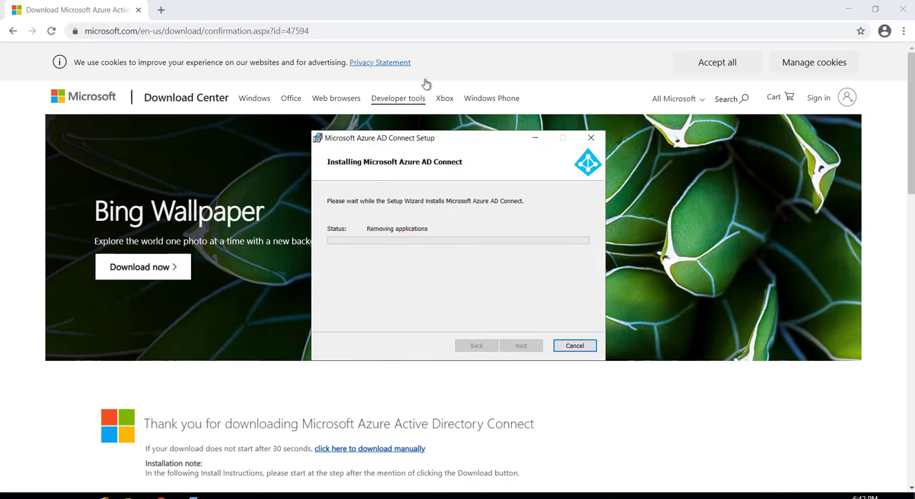
Go to portal.azure.com in the browser while Azure AD Connect installs
{"action": "left_click", "coordinate": [408, 32]}
{"action": "type", "text": "p"}
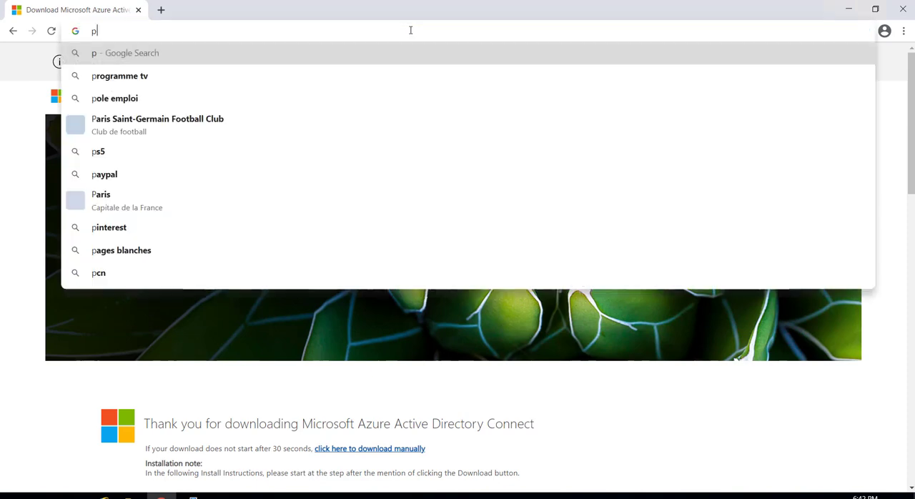
{"action": "type", "text": "ortal.azure.com"}
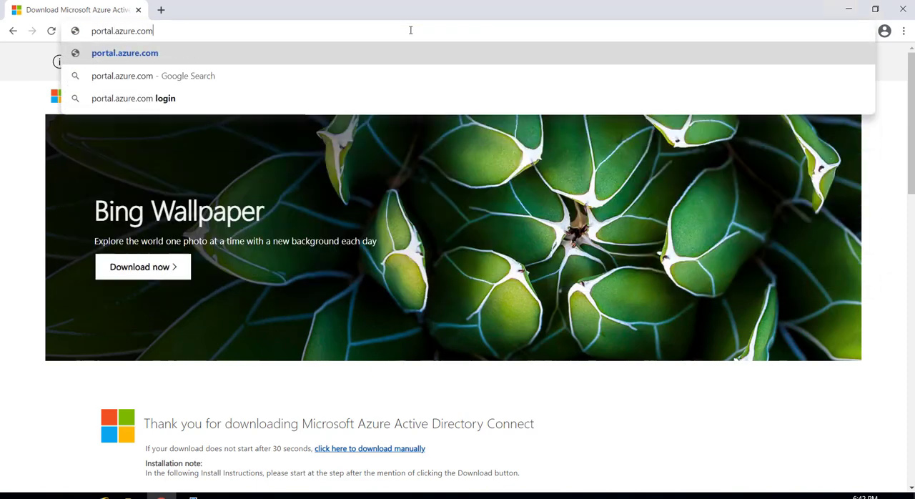
{"action": "key", "text": "Return"}
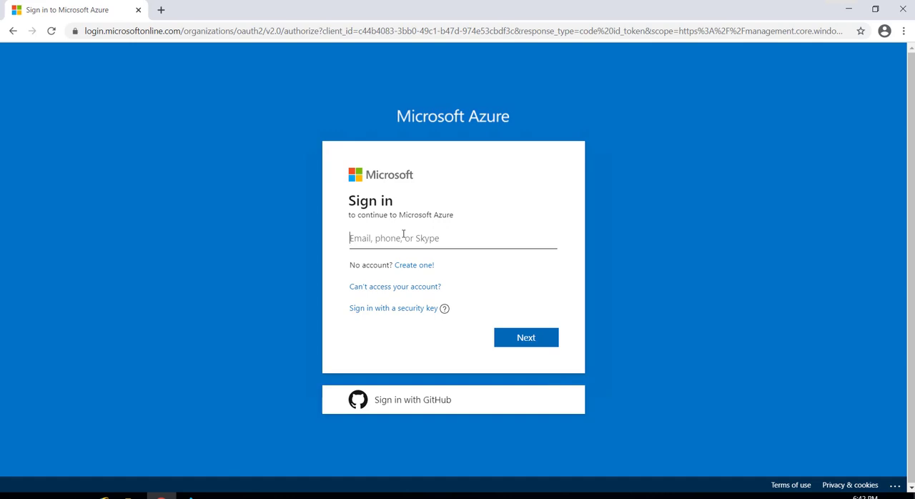
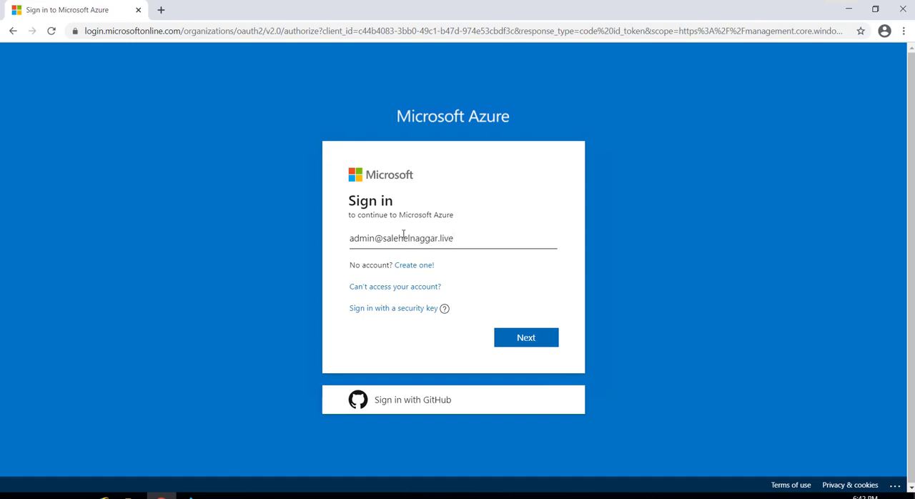
Sign in to Microsoft Azure with the administrator's e-mail and account password
{"action": "key", "text": "Return"}
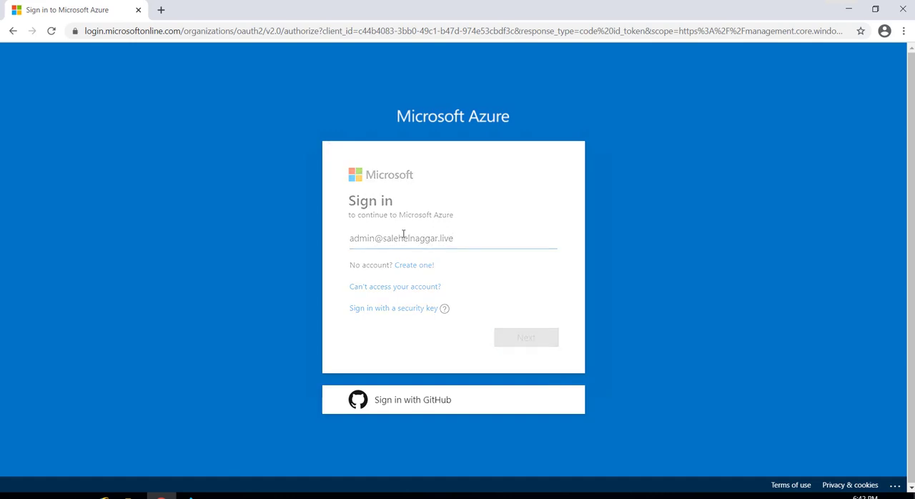
{"action": "type", "text": "***"}
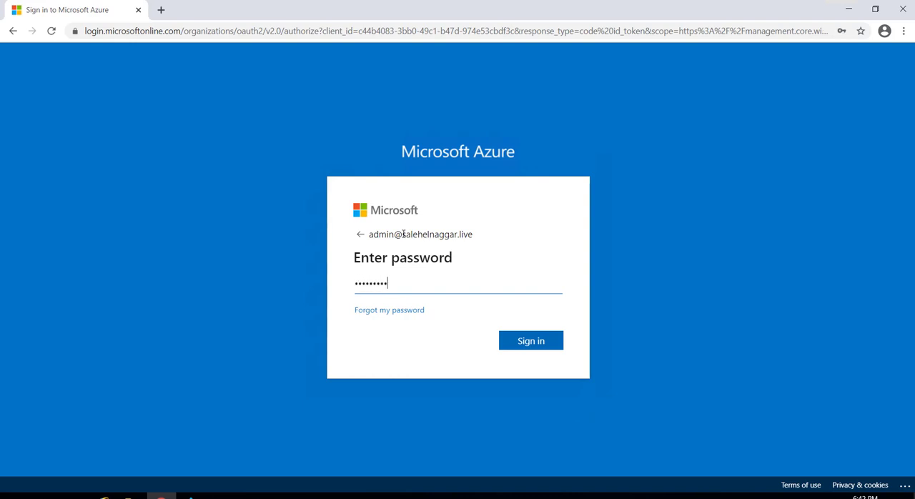
{"action": "key", "text": "Return"}
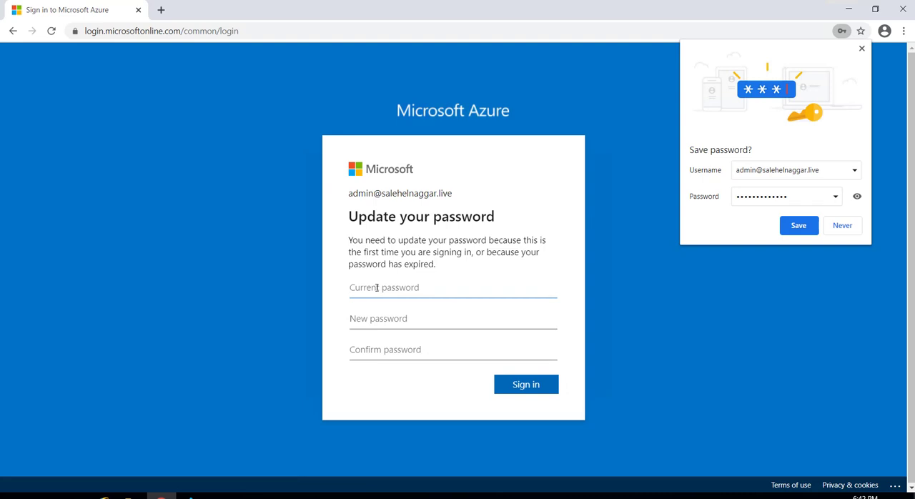
Update the account password by entering the current password and the new password twice, and choose to stay signed in
{"action": "type", "text": "***"}
{"action": "key", "text": "Tab"}
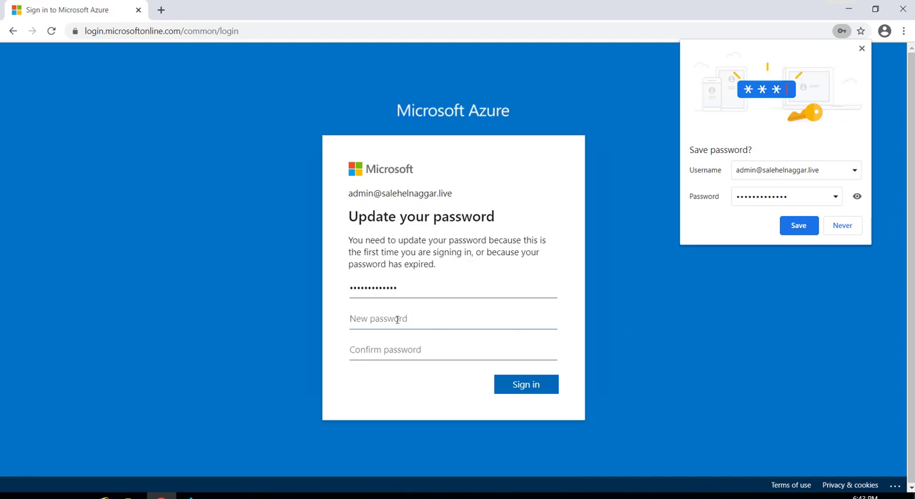
{"action": "key", "text": "ctrl+v"}
{"action": "key", "text": "Tab"}
{"action": "key", "text": "ctrl+v"}
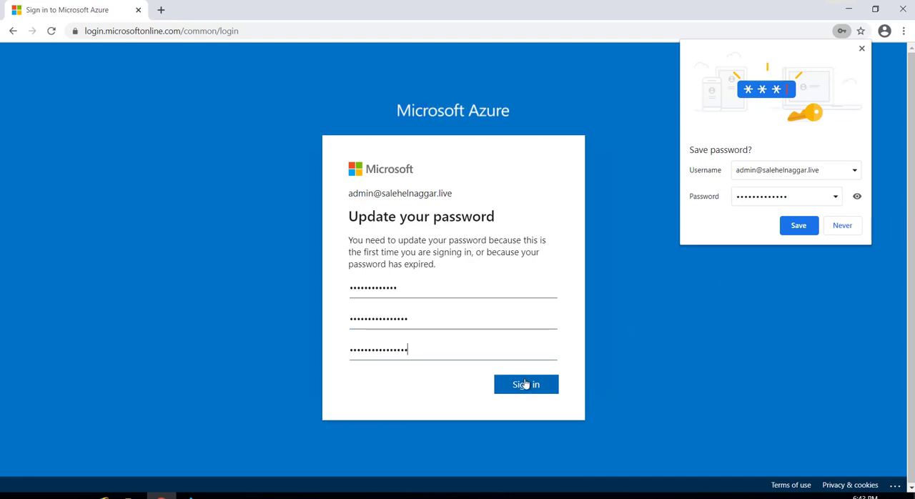
{"action": "left_click", "coordinate": [527, 384]}
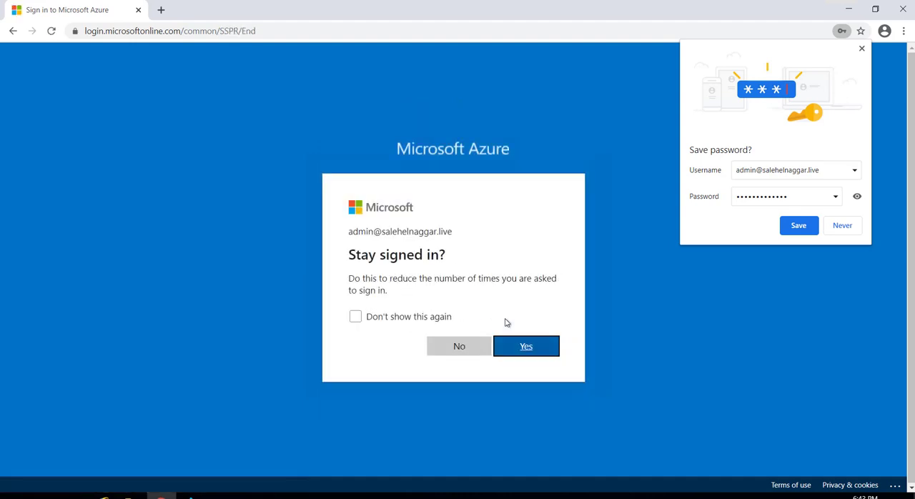
{"action": "left_click", "coordinate": [521, 349]}
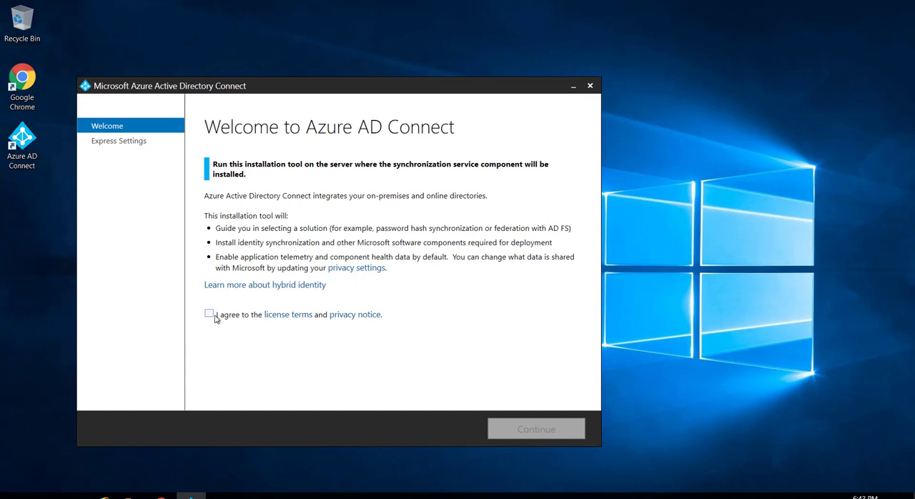
Agree to the Azure AD Connect license terms and continue with express settings
{"action": "left_click", "coordinate": [215, 317]}
{"action": "left_click", "coordinate": [539, 429]}
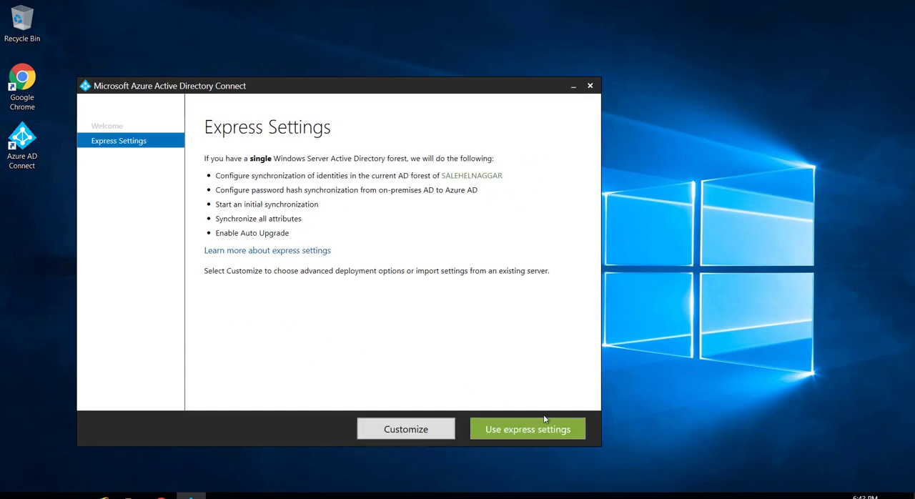
{"action": "left_click", "coordinate": [545, 422]}
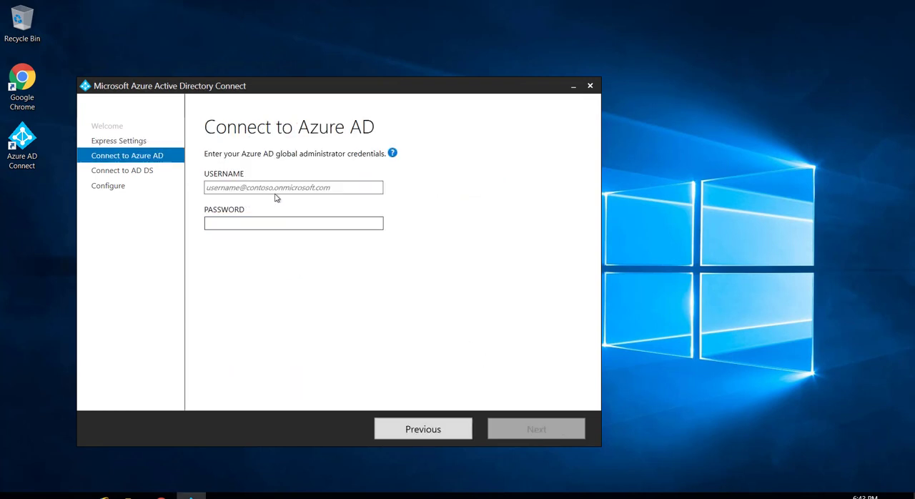
Connect to Azure AD with the global administrator's username and password
{"action": "left_click", "coordinate": [216, 189]}
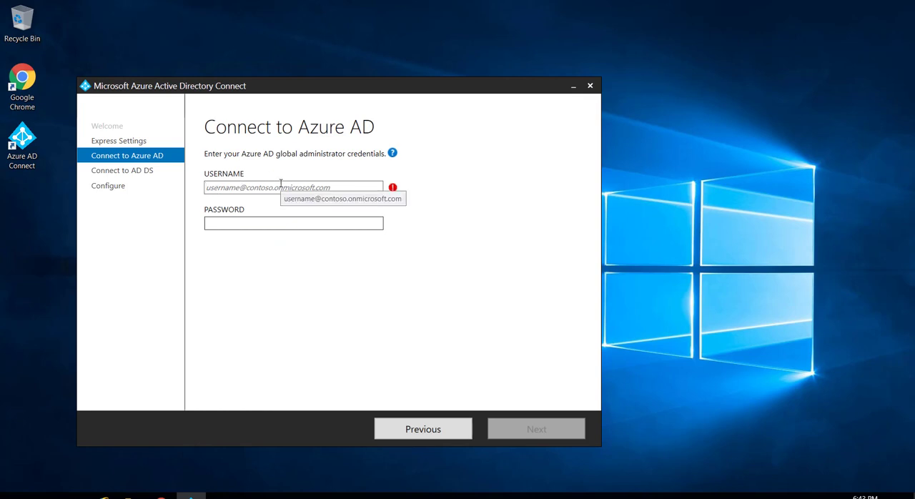
{"action": "type", "text": "s"}
{"action": "key", "text": "BackSpace"}
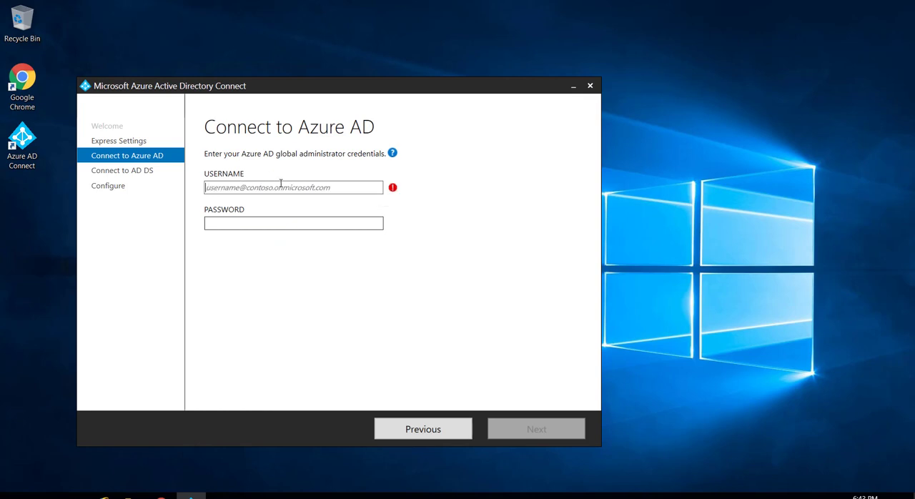
{"action": "key", "text": "Tab"}
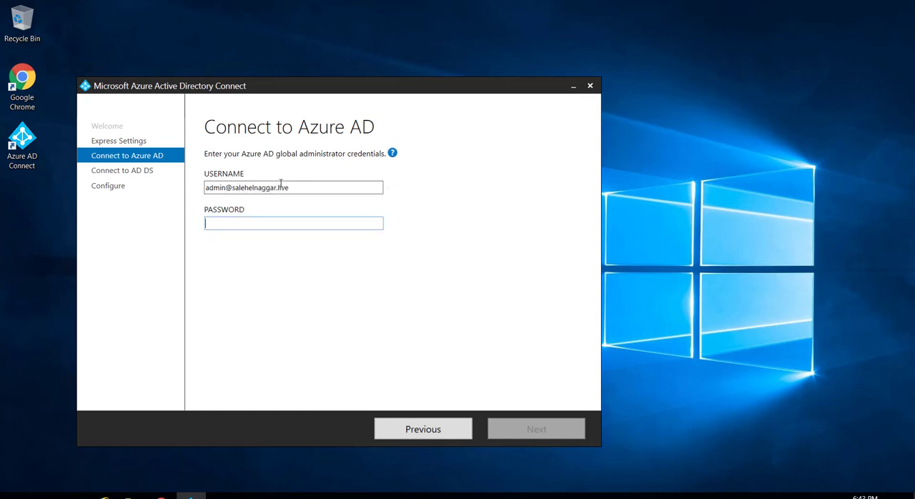
{"action": "key", "text": "ctrl+v"}
{"action": "left_click", "coordinate": [516, 437]}
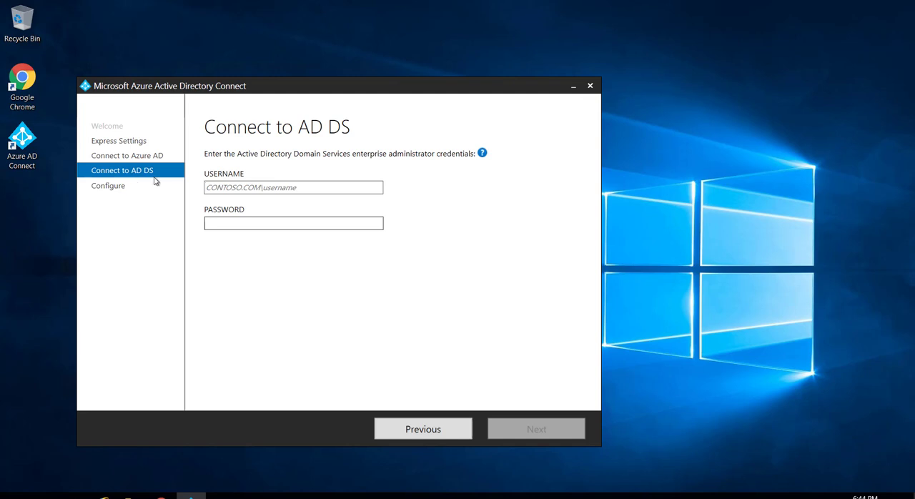
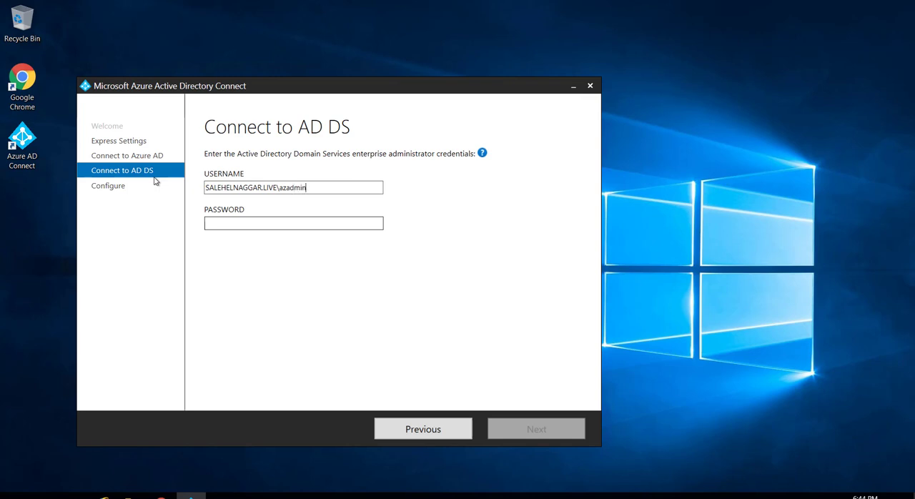
Connect to AD DS with the enterprise administrator's domain-qualified username and password
{"action": "key", "text": "Tab"}
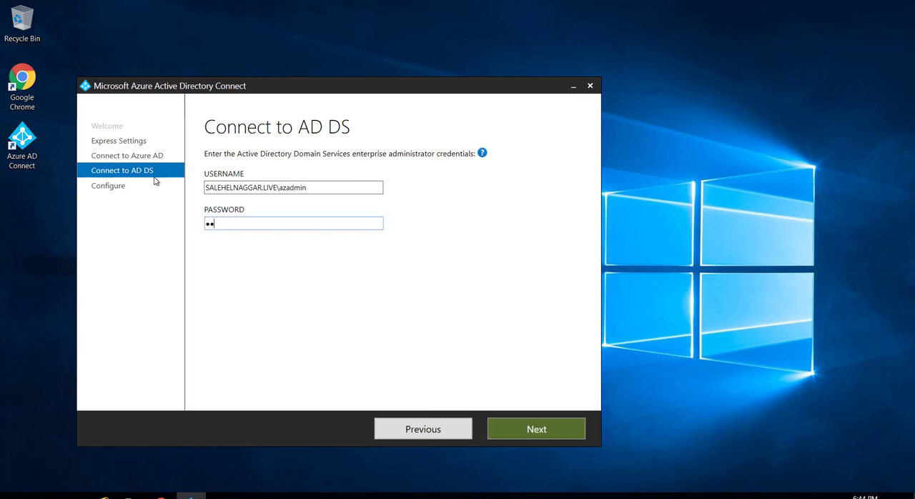
{"action": "key", "text": "Caps_Lock"}
{"action": "key", "text": "Caps_Lock"}
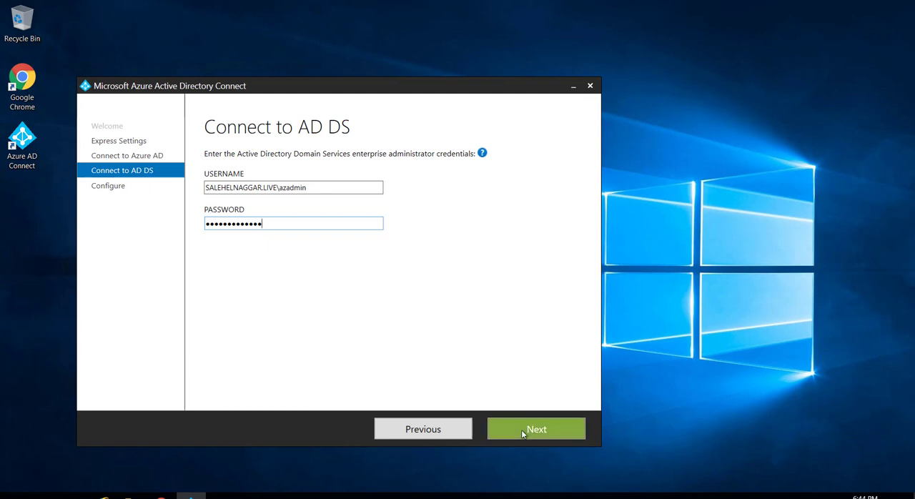
{"action": "left_click", "coordinate": [522, 430]}
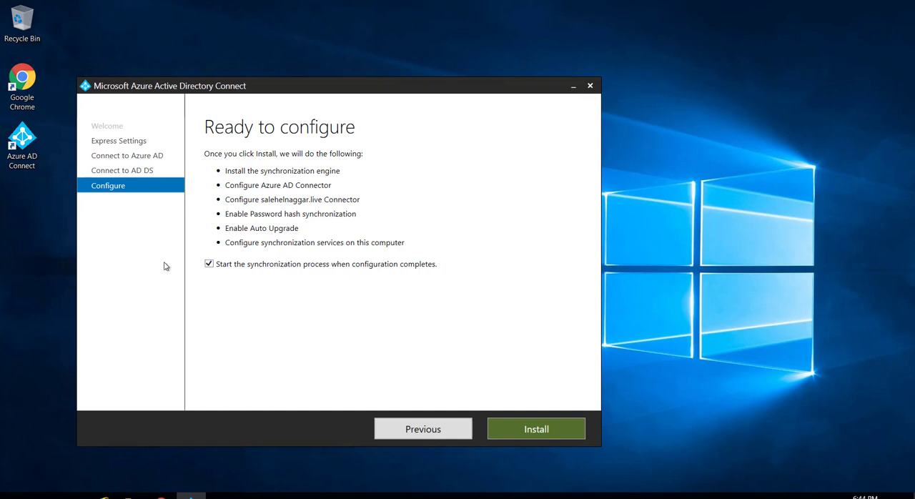
Install with the start of synchronization after configuration turned off, and exit the wizard once configuration completes
{"action": "left_click", "coordinate": [208, 265]}
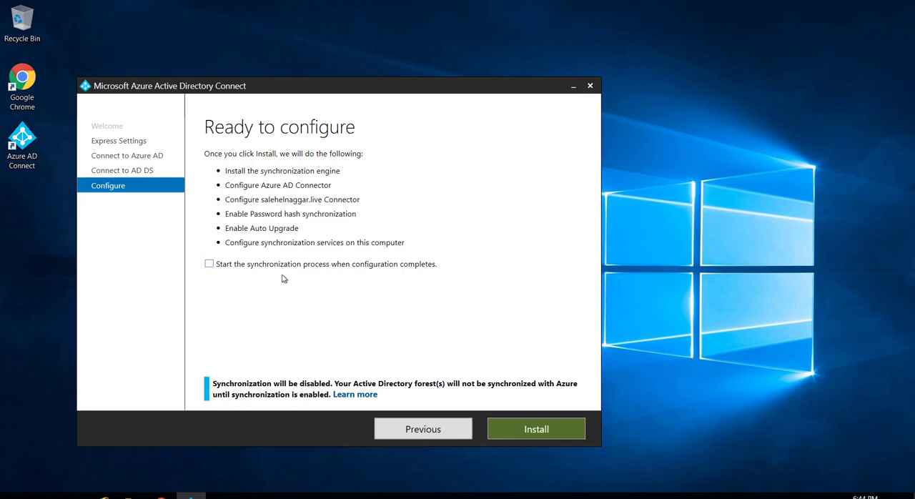
{"action": "left_click", "coordinate": [501, 422]}
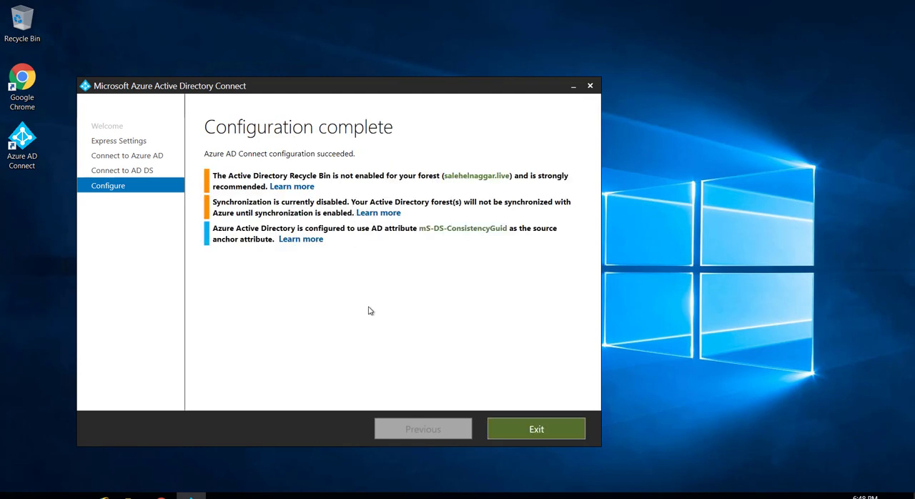
{"action": "left_click", "coordinate": [535, 431]}
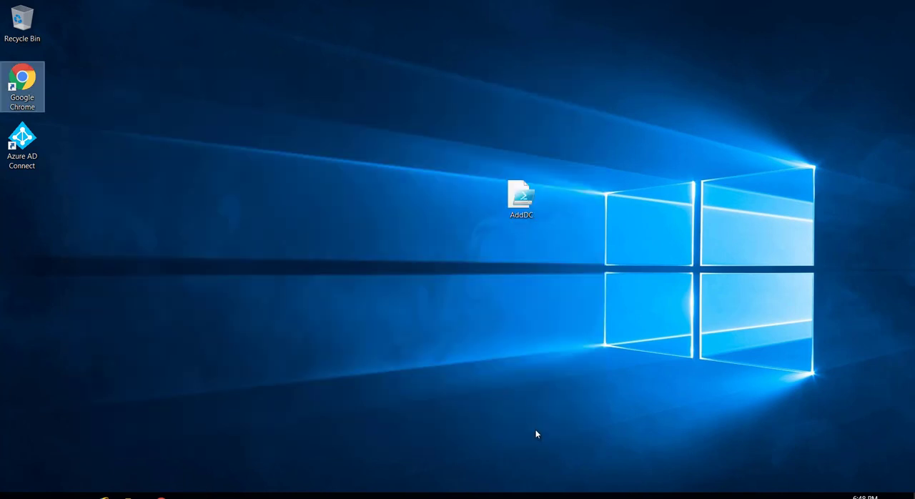
Reopen Azure AD Connect from the desktop and start the Customize synchronization options task
{"action": "double_click", "coordinate": [33, 146]}
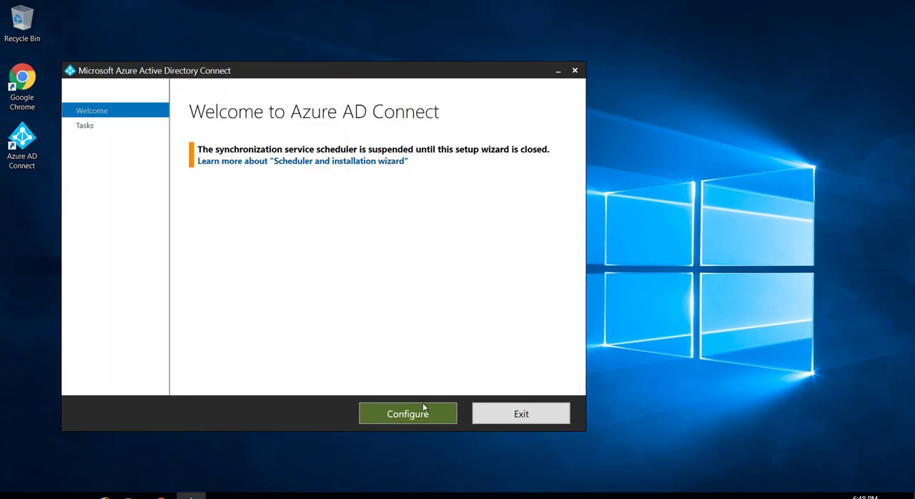
{"action": "left_click", "coordinate": [417, 415]}
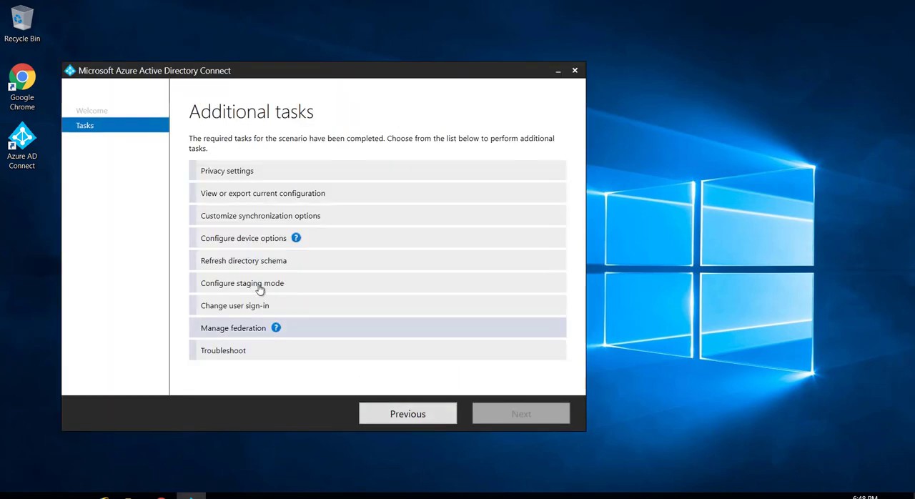
{"action": "left_click", "coordinate": [253, 218]}
{"action": "left_click", "coordinate": [526, 415]}
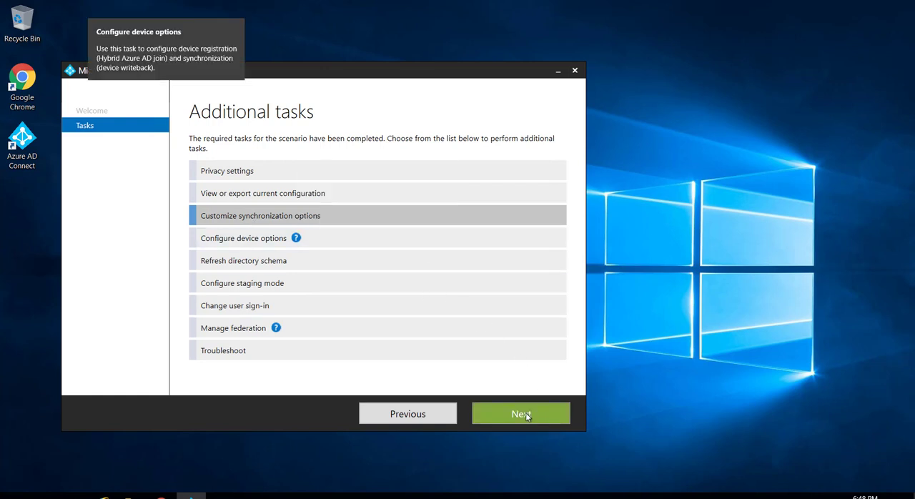
Enter the Azure AD global administrator's password and proceed to domain and OU filtering with the configured directory
{"action": "left_click", "coordinate": [262, 206]}
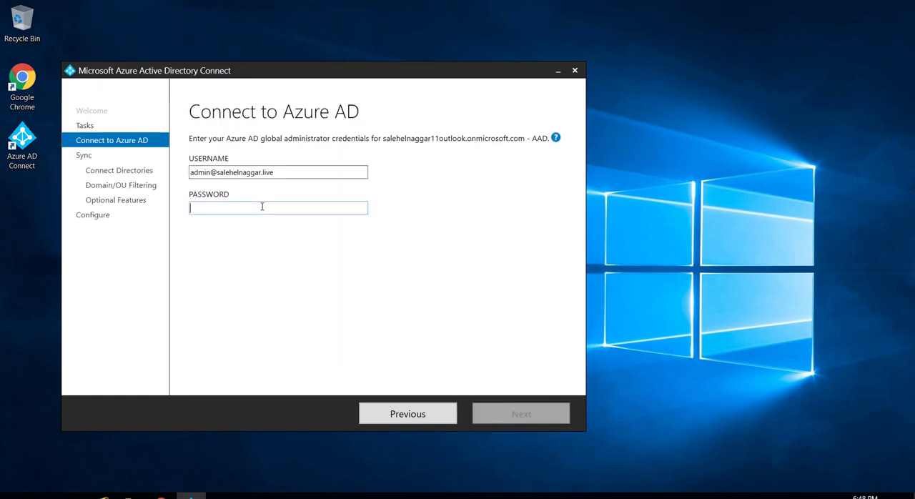
{"action": "key", "text": "ctrl+v"}
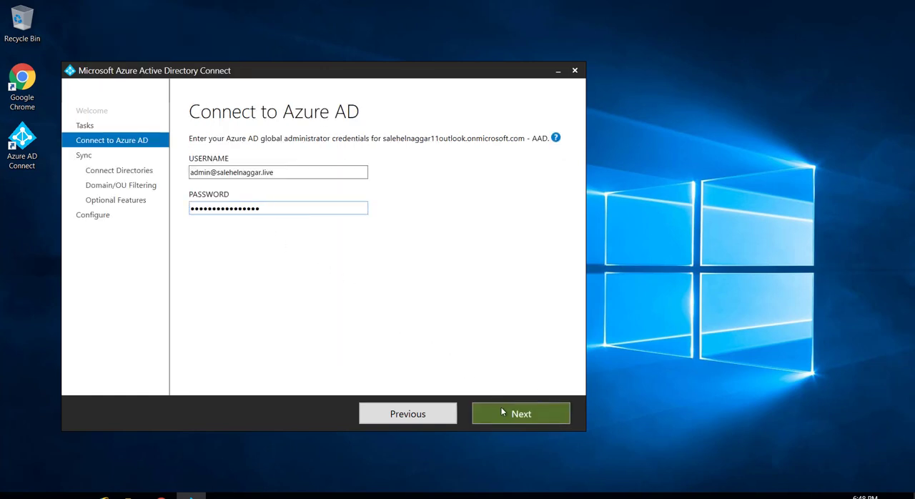
{"action": "left_click", "coordinate": [502, 413]}
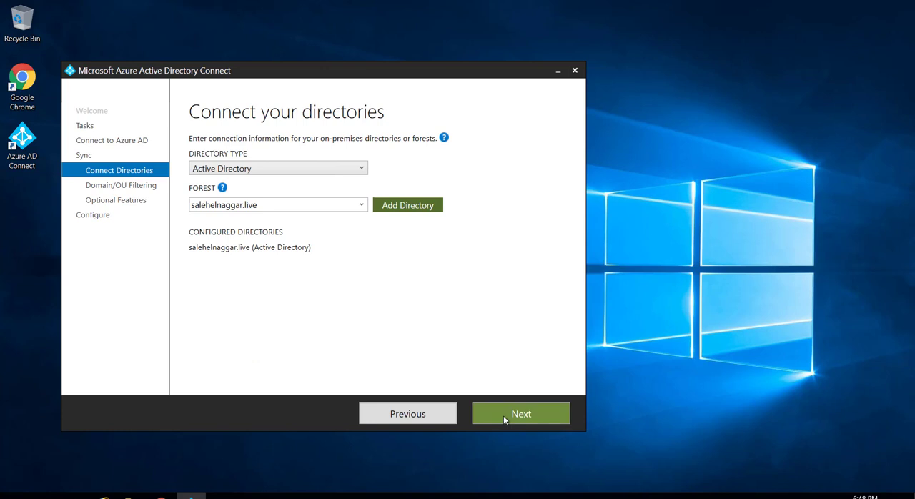
{"action": "left_click", "coordinate": [503, 414]}
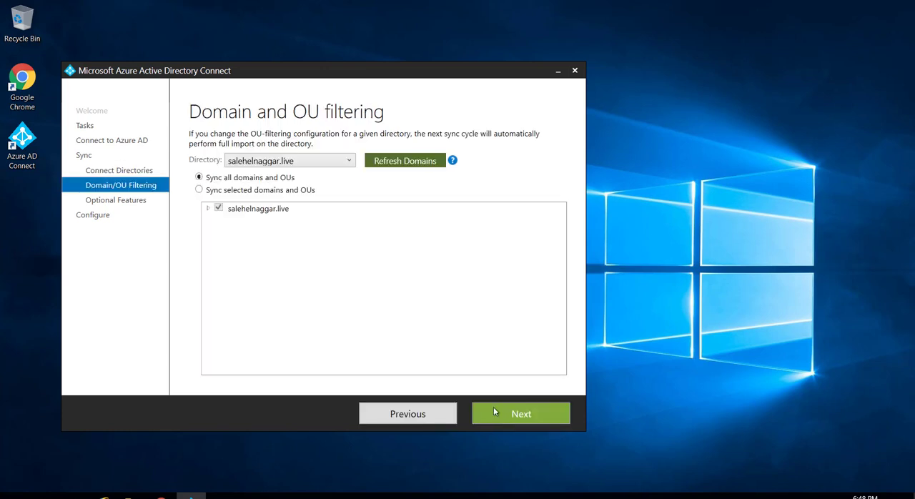
Restrict synchronization to selected domains and OUs, including only the Azure OU
{"action": "left_click", "coordinate": [199, 190]}
{"action": "left_click", "coordinate": [207, 209]}
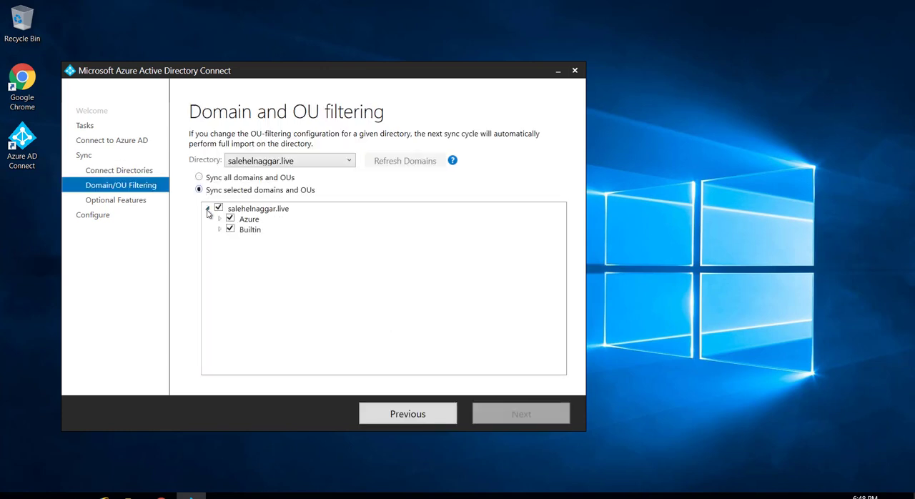
{"action": "left_click", "coordinate": [218, 207]}
{"action": "left_click", "coordinate": [229, 219]}
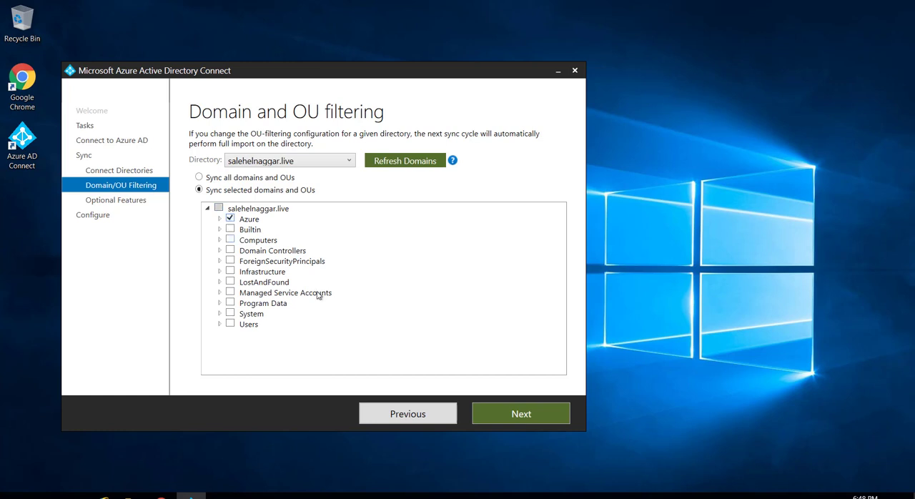
{"action": "left_click", "coordinate": [501, 410]}
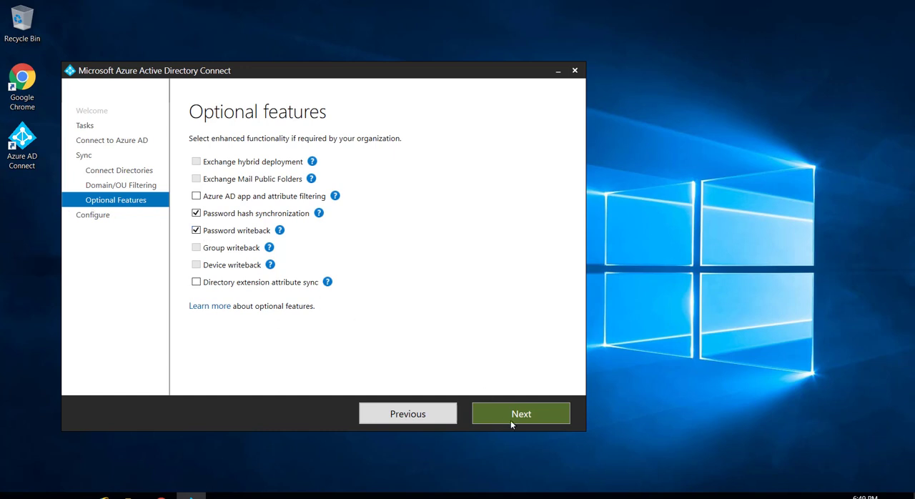
Accept the optional features with Password writeback enabled, and apply the configuration with synchronization set to start on completion
{"action": "left_click", "coordinate": [510, 422]}
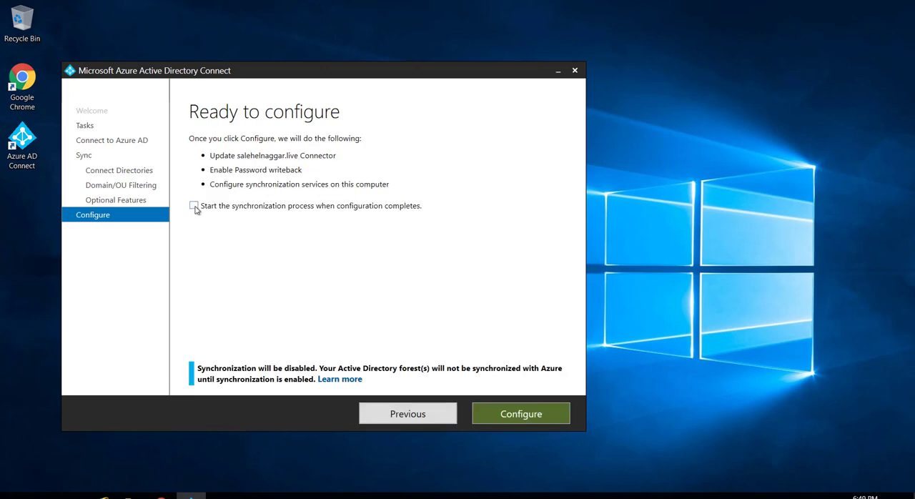
{"action": "left_click", "coordinate": [194, 206]}
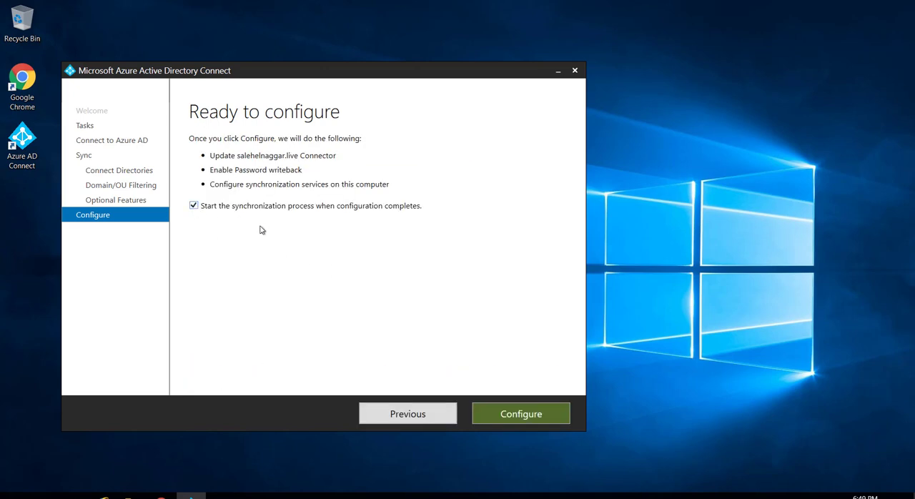
{"action": "left_click", "coordinate": [518, 422]}
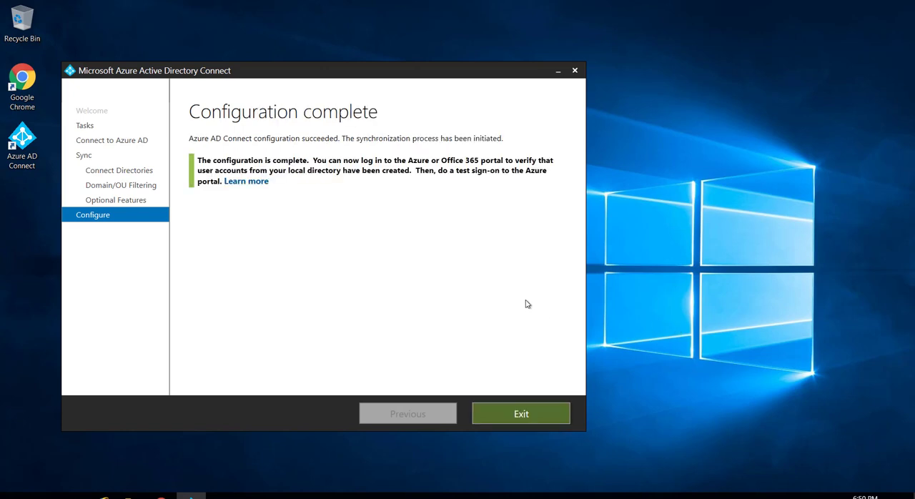
Exit the completed Azure AD Connect wizard and refresh the Azure AD user list in the Azure portal to check for synced accounts
{"action": "left_click", "coordinate": [521, 413]}
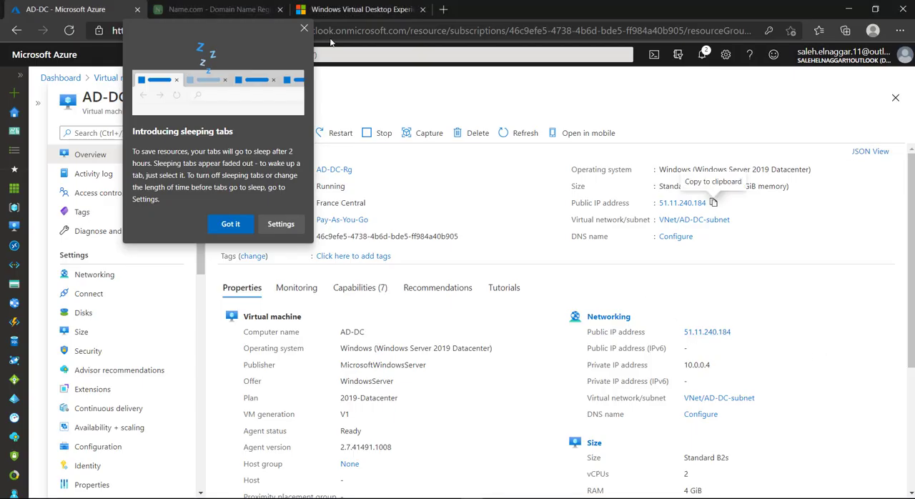
{"action": "left_click", "coordinate": [304, 28]}
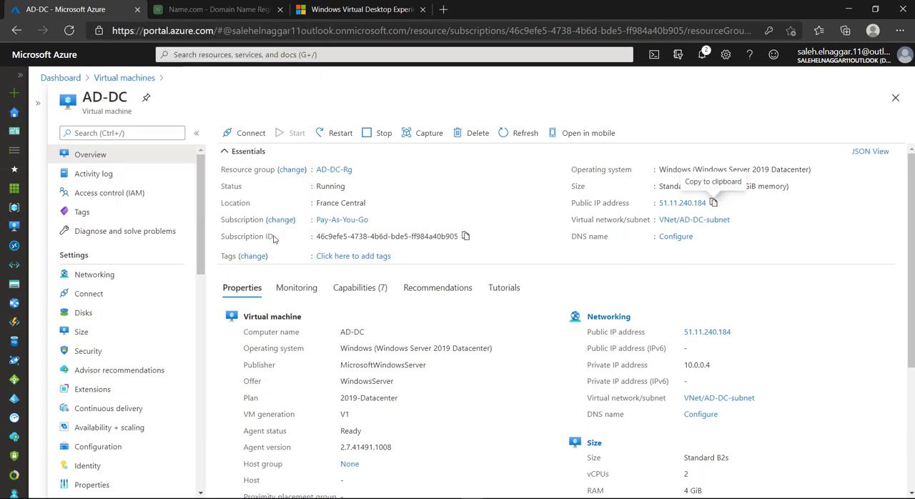
{"action": "left_click", "coordinate": [15, 399]}
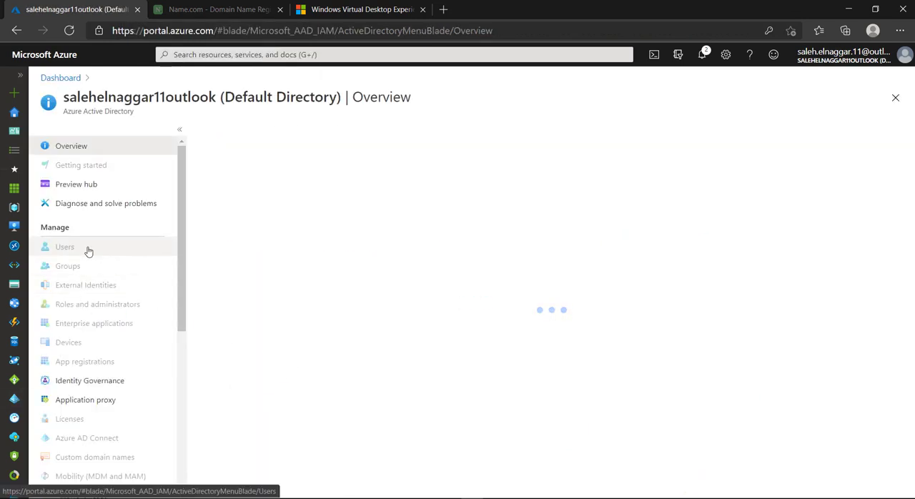
{"action": "left_click", "coordinate": [90, 248]}
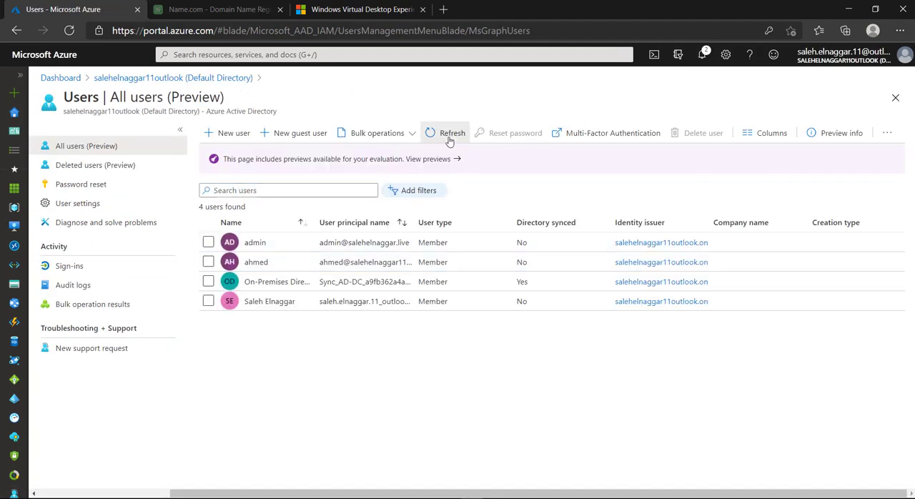
{"action": "left_click", "coordinate": [449, 137]}
{"action": "left_click", "coordinate": [449, 141]}
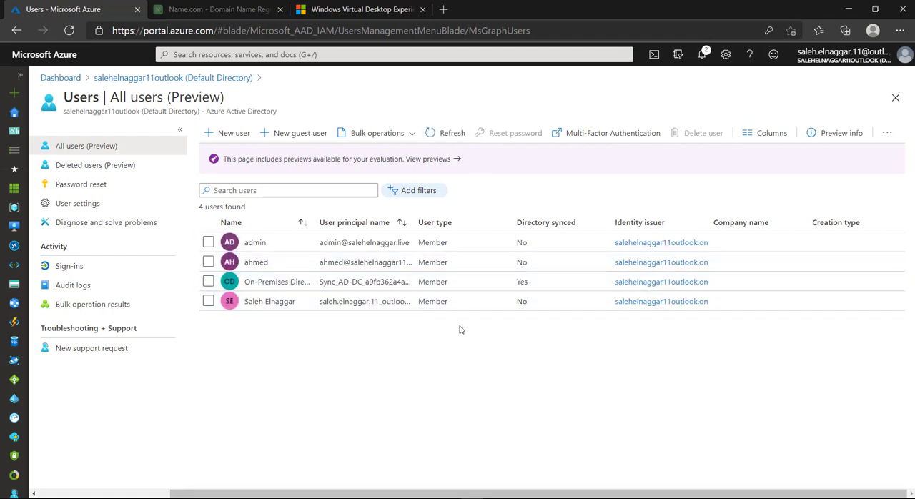
Review the directory's Azure AD Connect sync and user sign-in status, and return to its users
{"action": "left_click", "coordinate": [246, 80]}
{"action": "scroll", "coordinate": [118, 400], "scroll_direction": "down", "scroll_amount": 3}
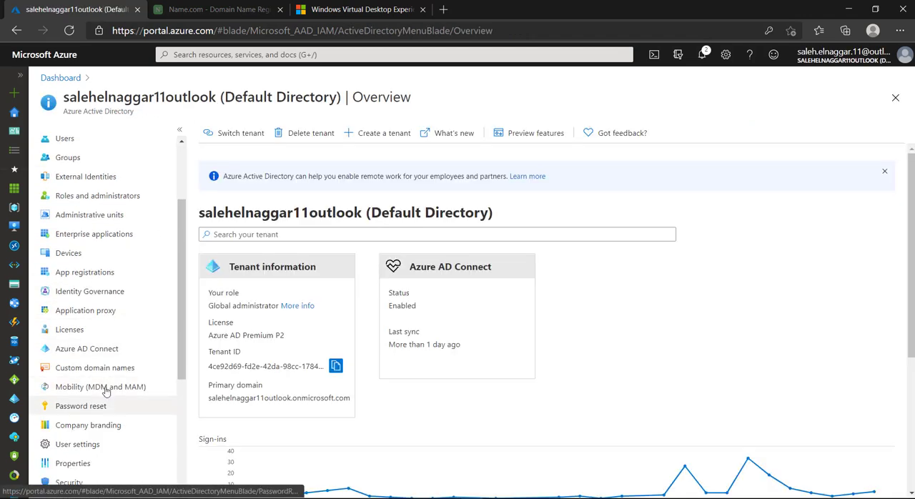
{"action": "left_click", "coordinate": [105, 348]}
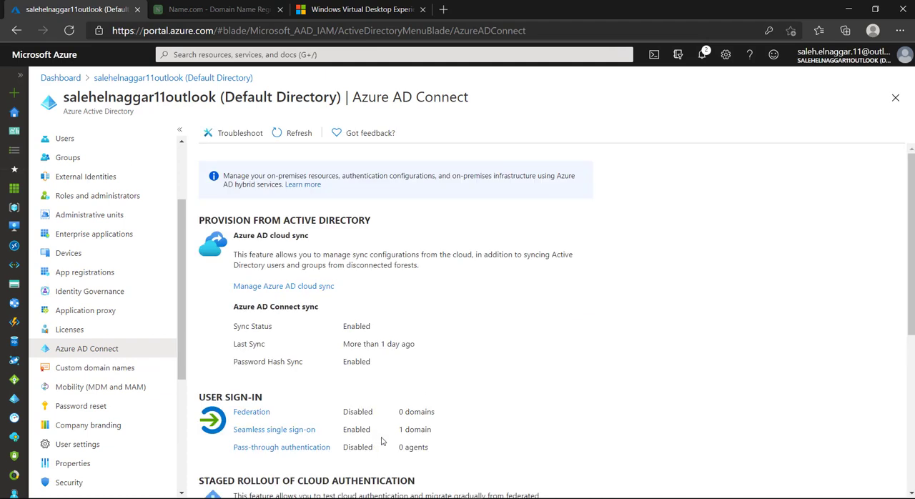
{"action": "scroll", "coordinate": [383, 442], "scroll_direction": "down", "scroll_amount": 1}
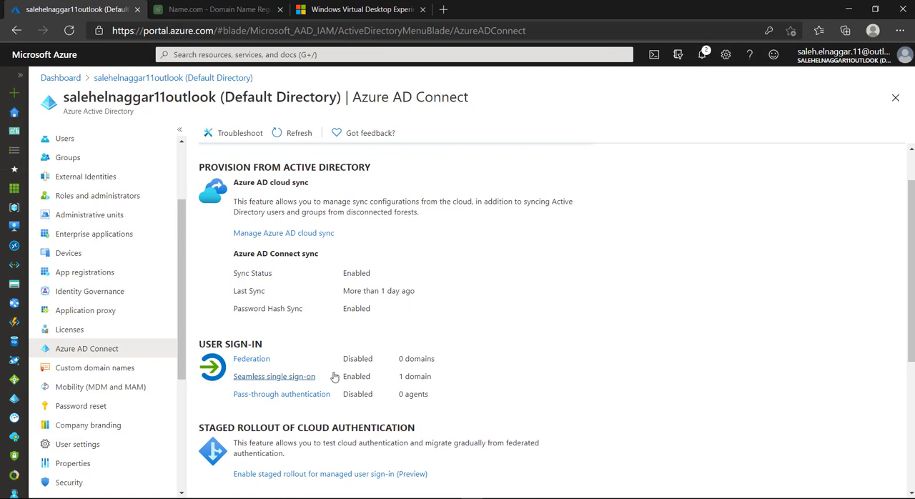
{"action": "scroll", "coordinate": [363, 346], "scroll_direction": "up", "scroll_amount": 1}
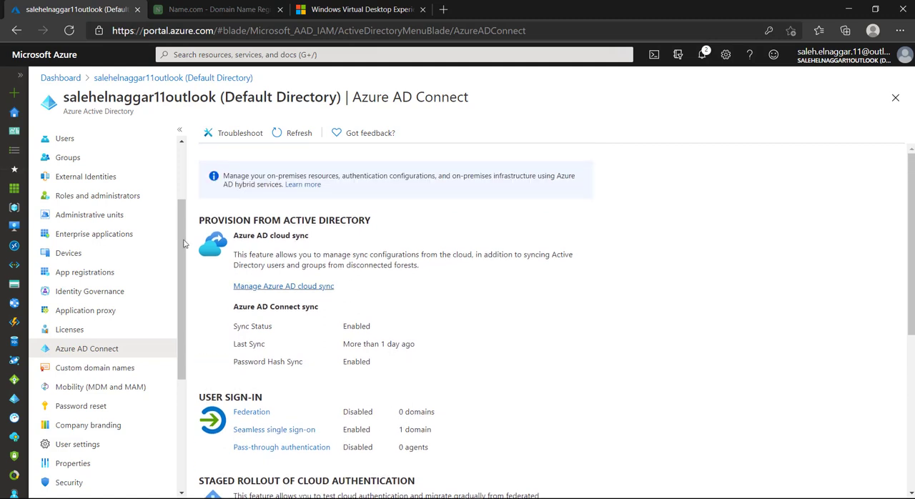
{"action": "left_click", "coordinate": [90, 143]}
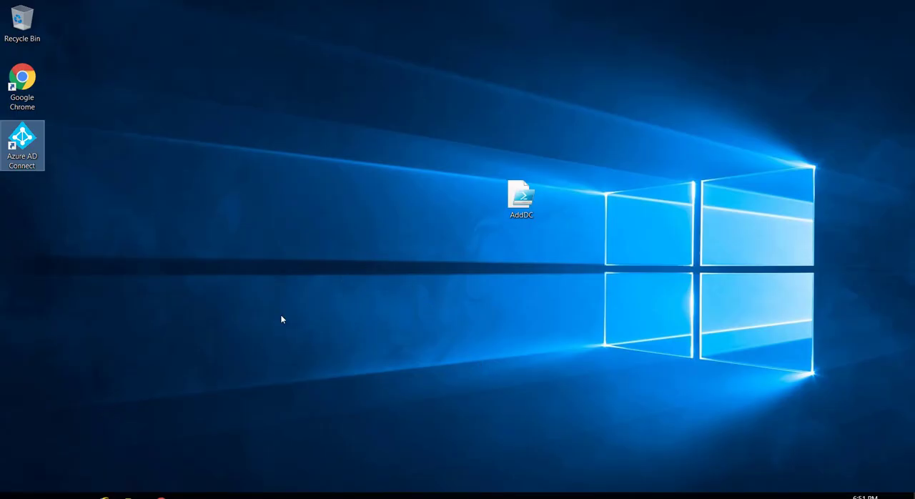
Switch to the domain controller and open Active Directory Users and Computers from the Windows Administrative Tools
{"action": "left_click", "coordinate": [15, 495]}
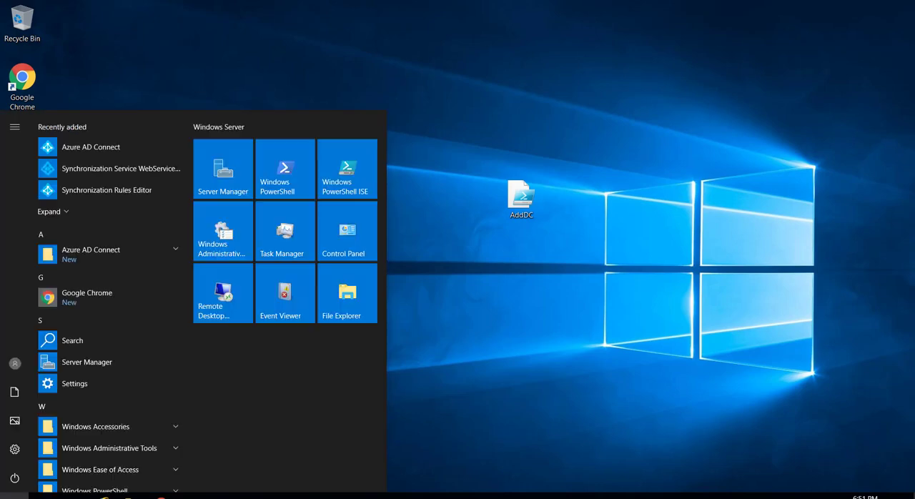
{"action": "scroll", "coordinate": [116, 368], "scroll_direction": "down", "scroll_amount": 1}
{"action": "left_click", "coordinate": [116, 362]}
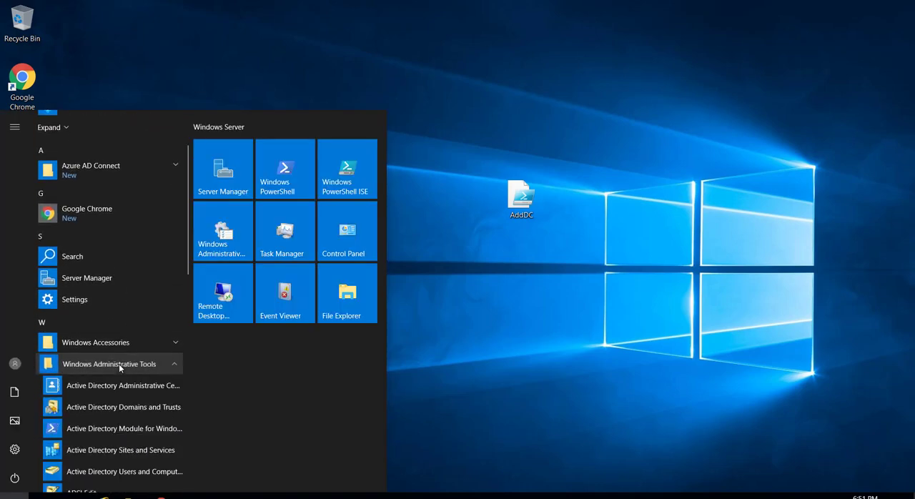
{"action": "scroll", "coordinate": [119, 364], "scroll_direction": "down", "scroll_amount": 3}
{"action": "left_click", "coordinate": [135, 356]}
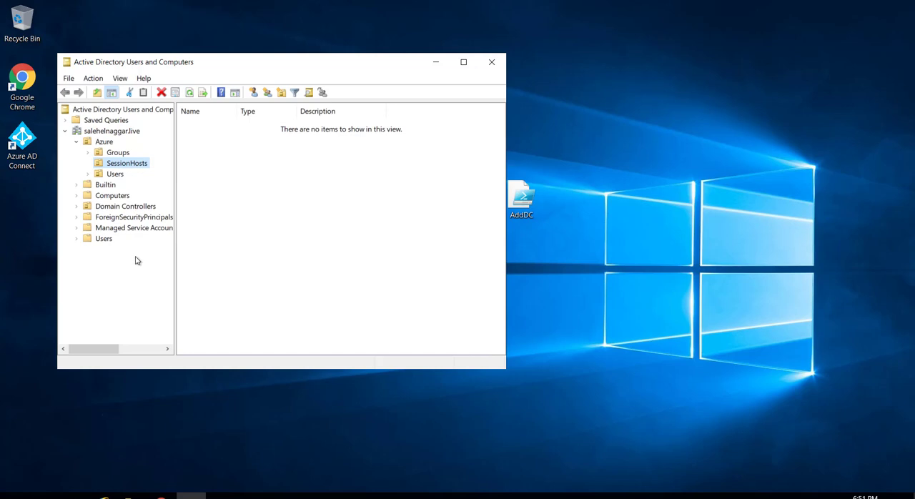
Create a global security group named wvdgroup in the Groups OU under Azure
{"action": "left_click", "coordinate": [115, 153]}
{"action": "right_click", "coordinate": [227, 167]}
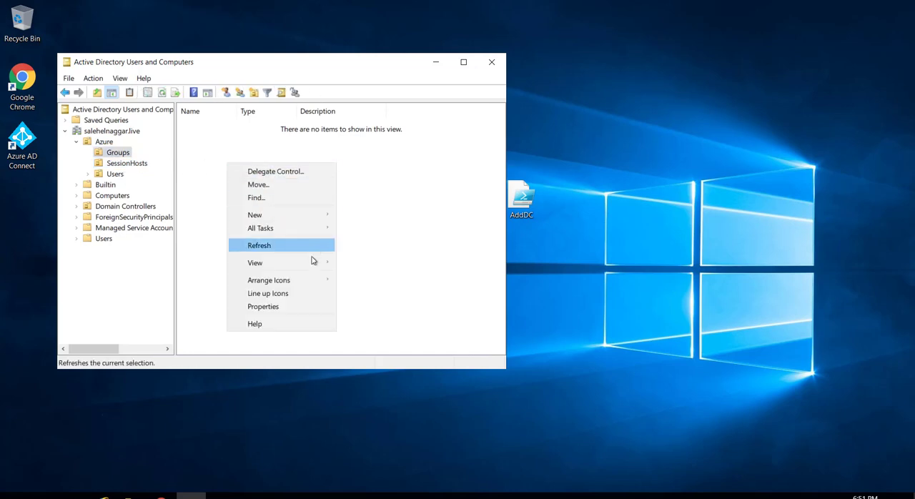
{"action": "mouse_move", "coordinate": [309, 214]}
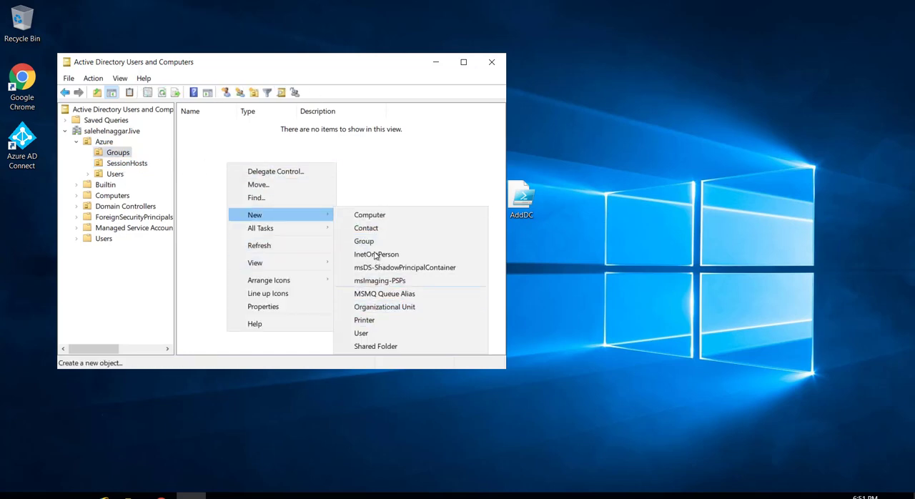
{"action": "left_click", "coordinate": [370, 242]}
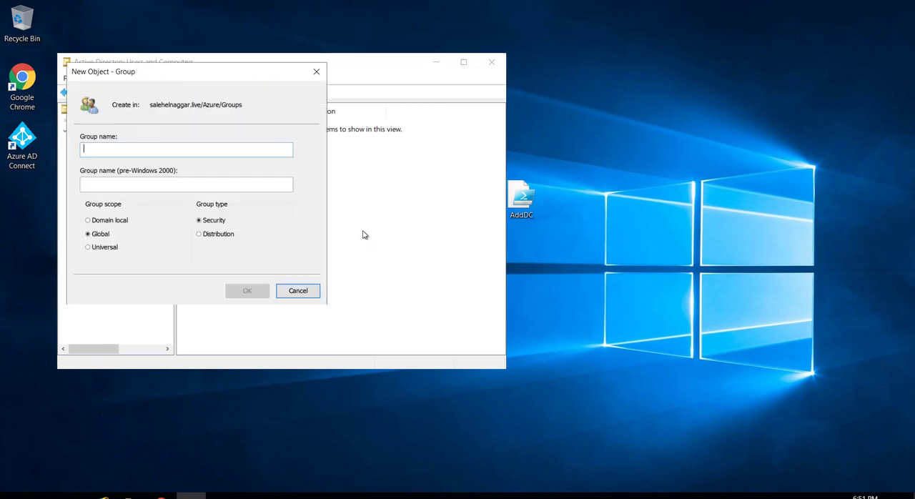
{"action": "type", "text": "wvd"}
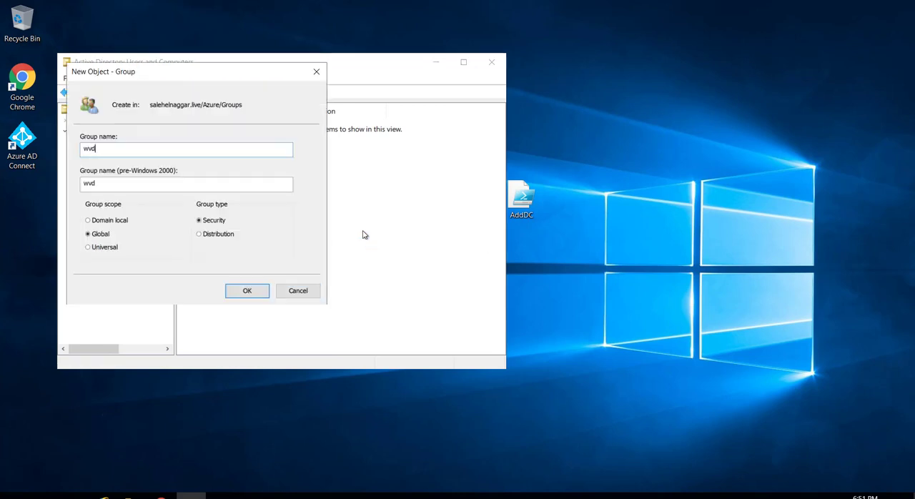
{"action": "type", "text": "group"}
{"action": "left_click", "coordinate": [244, 293]}
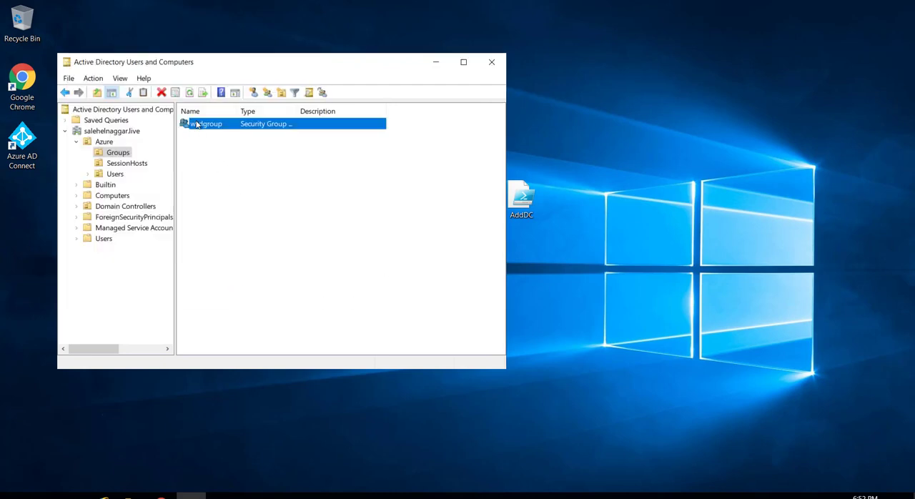
Add all objects matching "wvd" (wvd admin, wvdgroup, wvduser01, wvduser02) as members of wvdgroup, and close Active Directory Users and Computers
{"action": "double_click", "coordinate": [197, 124]}
{"action": "left_click", "coordinate": [209, 105]}
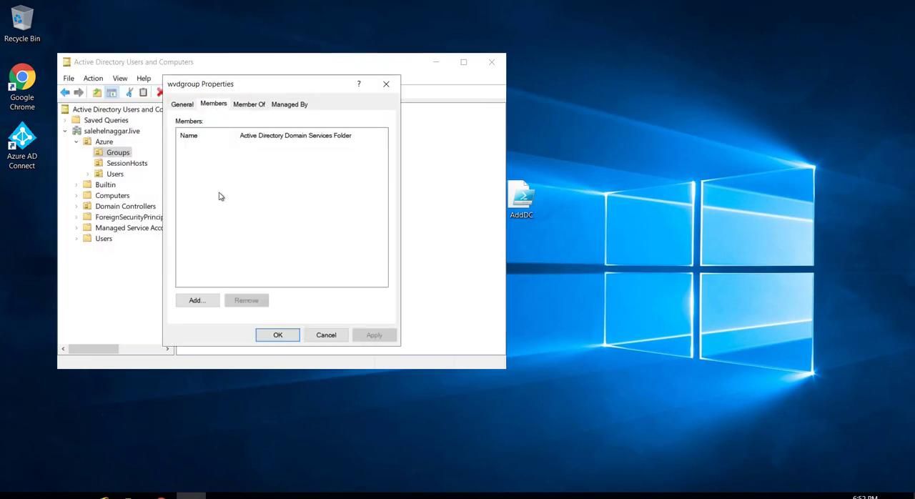
{"action": "left_click", "coordinate": [203, 300]}
{"action": "type", "text": "wvd"}
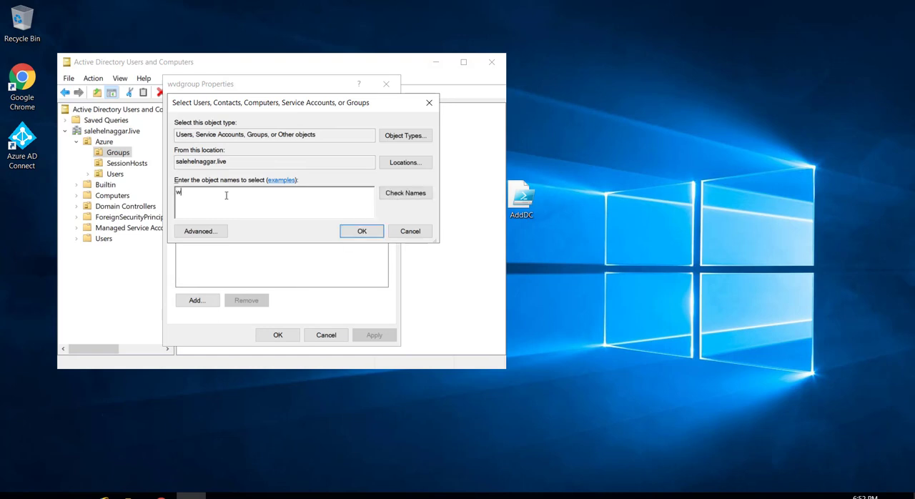
{"action": "left_click", "coordinate": [406, 193]}
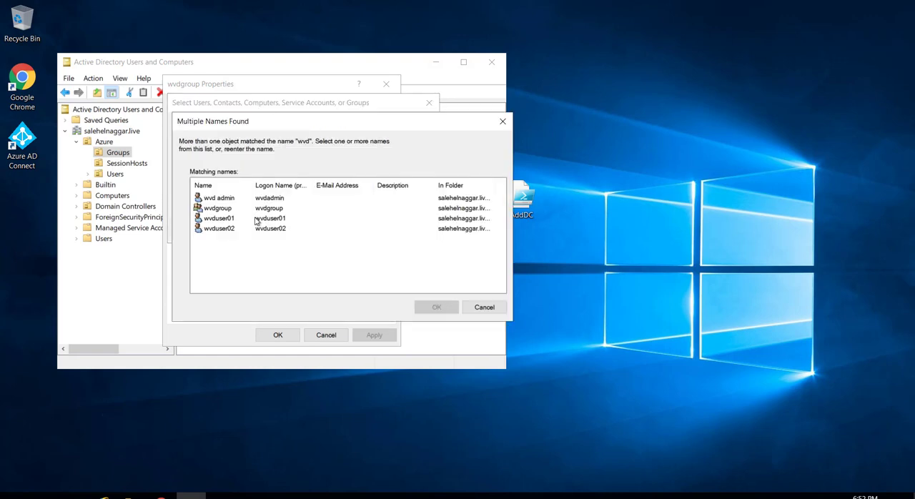
{"action": "left_click", "coordinate": [257, 221], "text": "shift"}
{"action": "left_click", "coordinate": [442, 310]}
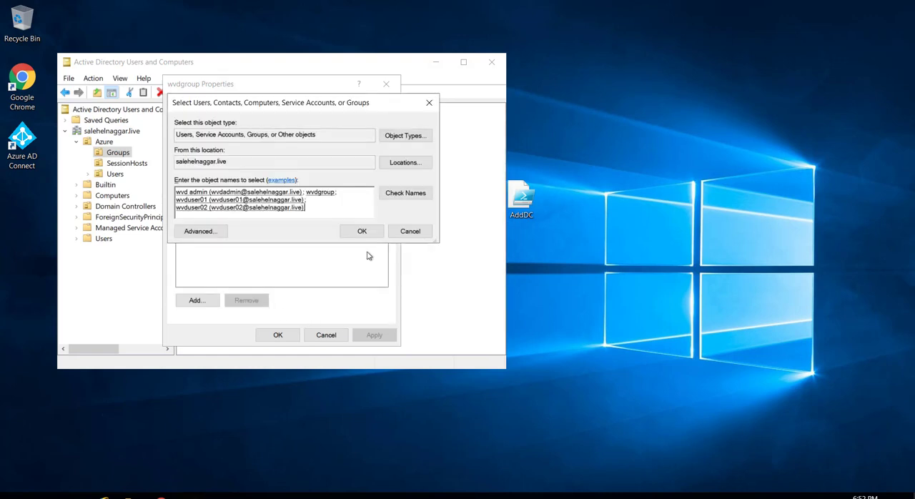
{"action": "left_click", "coordinate": [361, 231]}
{"action": "left_click", "coordinate": [276, 336]}
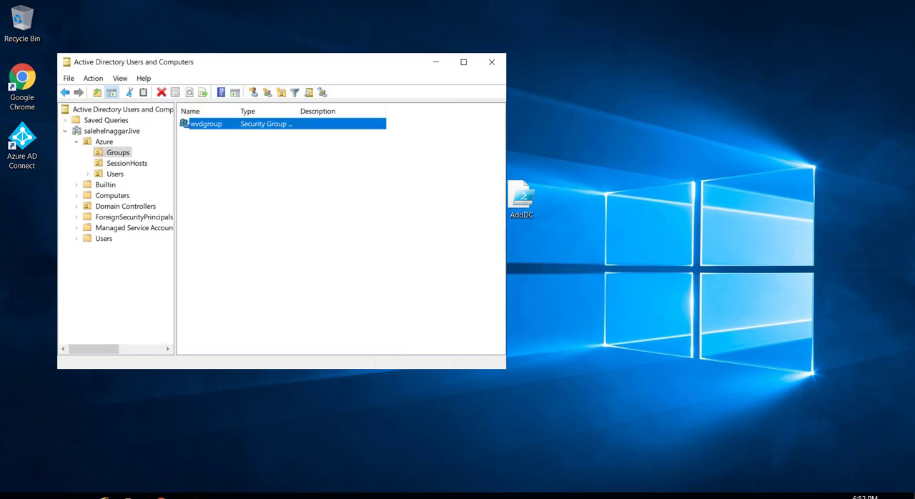
{"action": "left_click", "coordinate": [492, 62]}
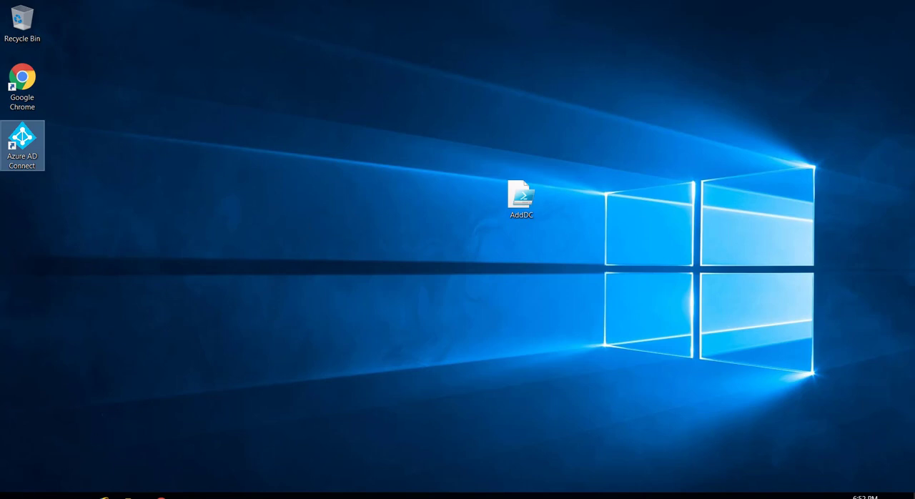
Run Start-ADSyncSyncCycle in Windows PowerShell to trigger a directory synchronization, and close the console
{"action": "left_click", "coordinate": [15, 496]}
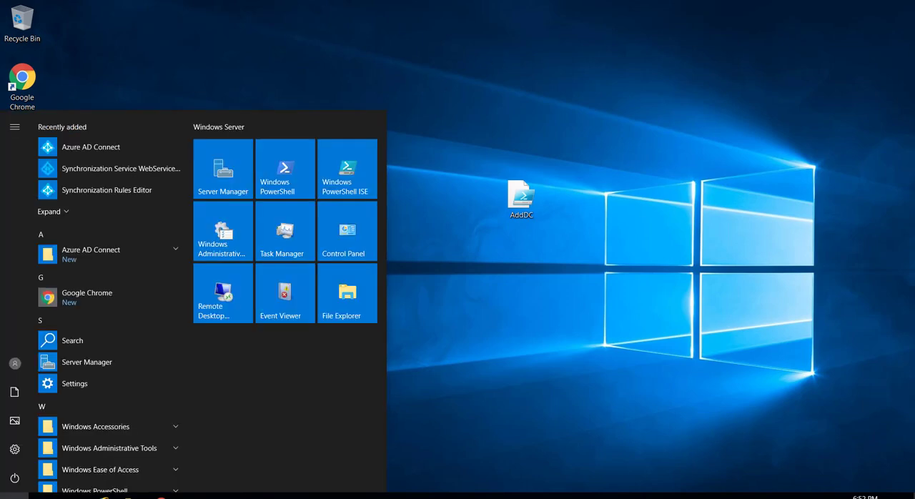
{"action": "left_click", "coordinate": [283, 167]}
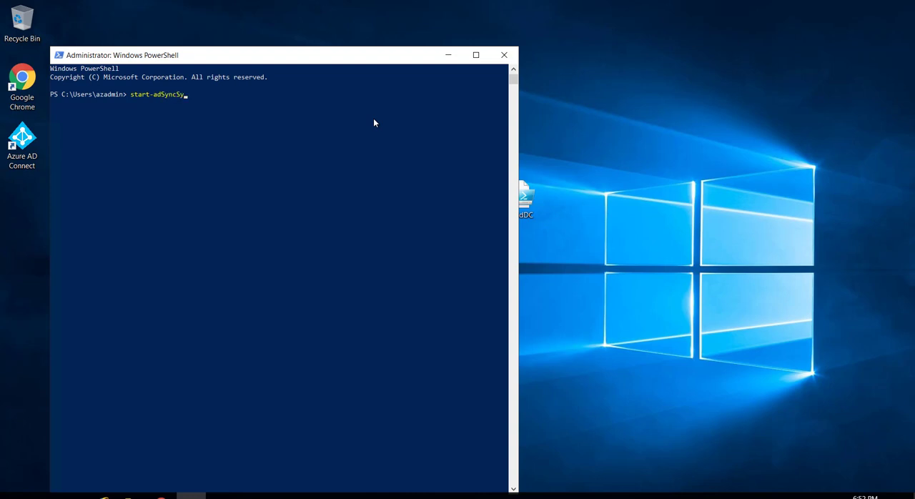
{"action": "key", "text": "Tab"}
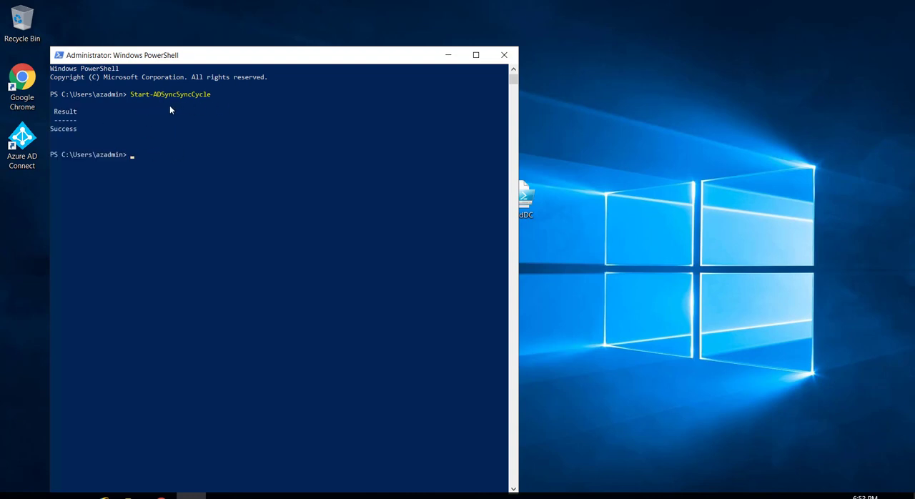
{"action": "left_click", "coordinate": [504, 55]}
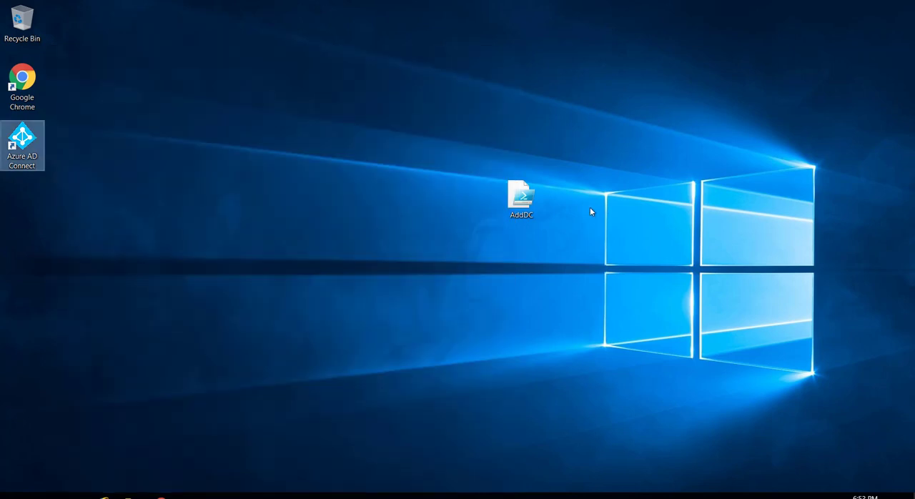